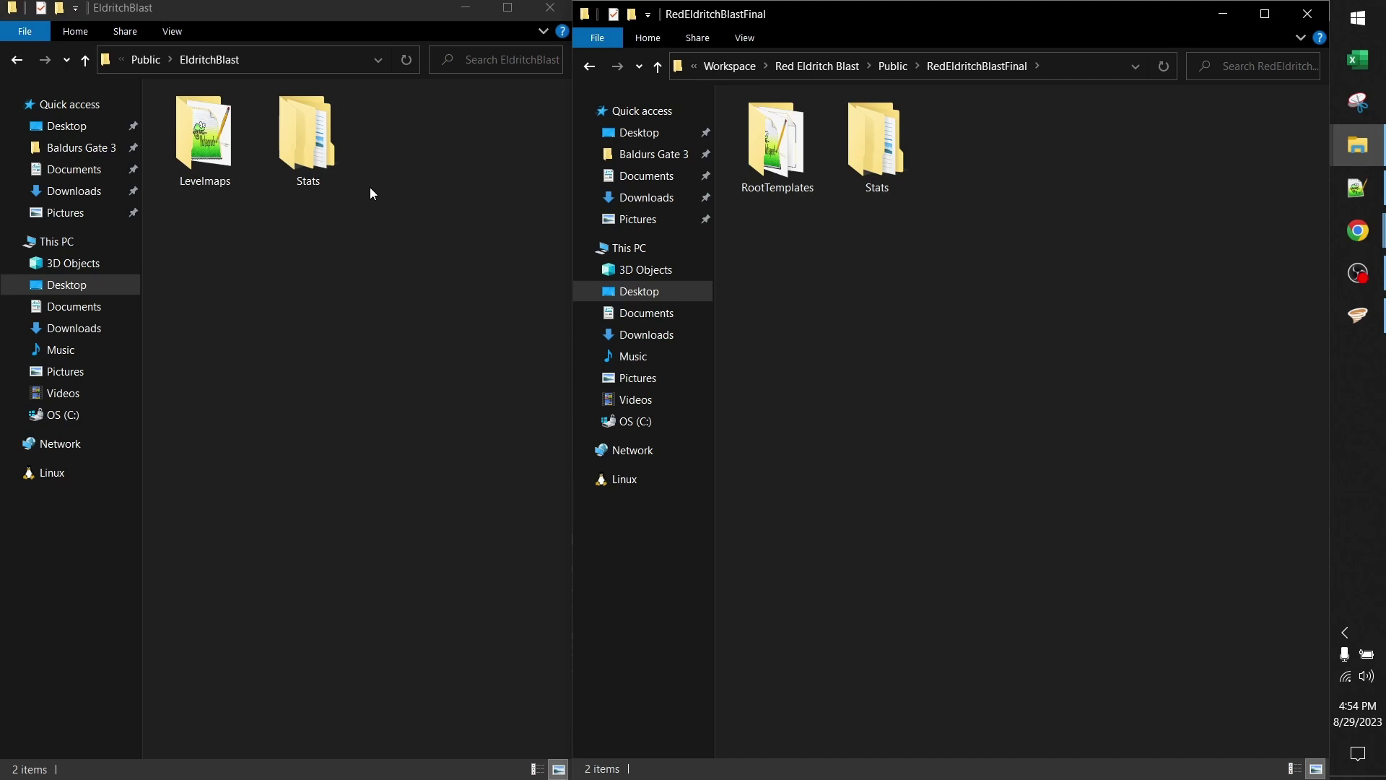
Open the Stats > Generated > Data folders in both the original and Red mod windows.
left_click(332, 157)
double_click(332, 154)
left_click(893, 163)
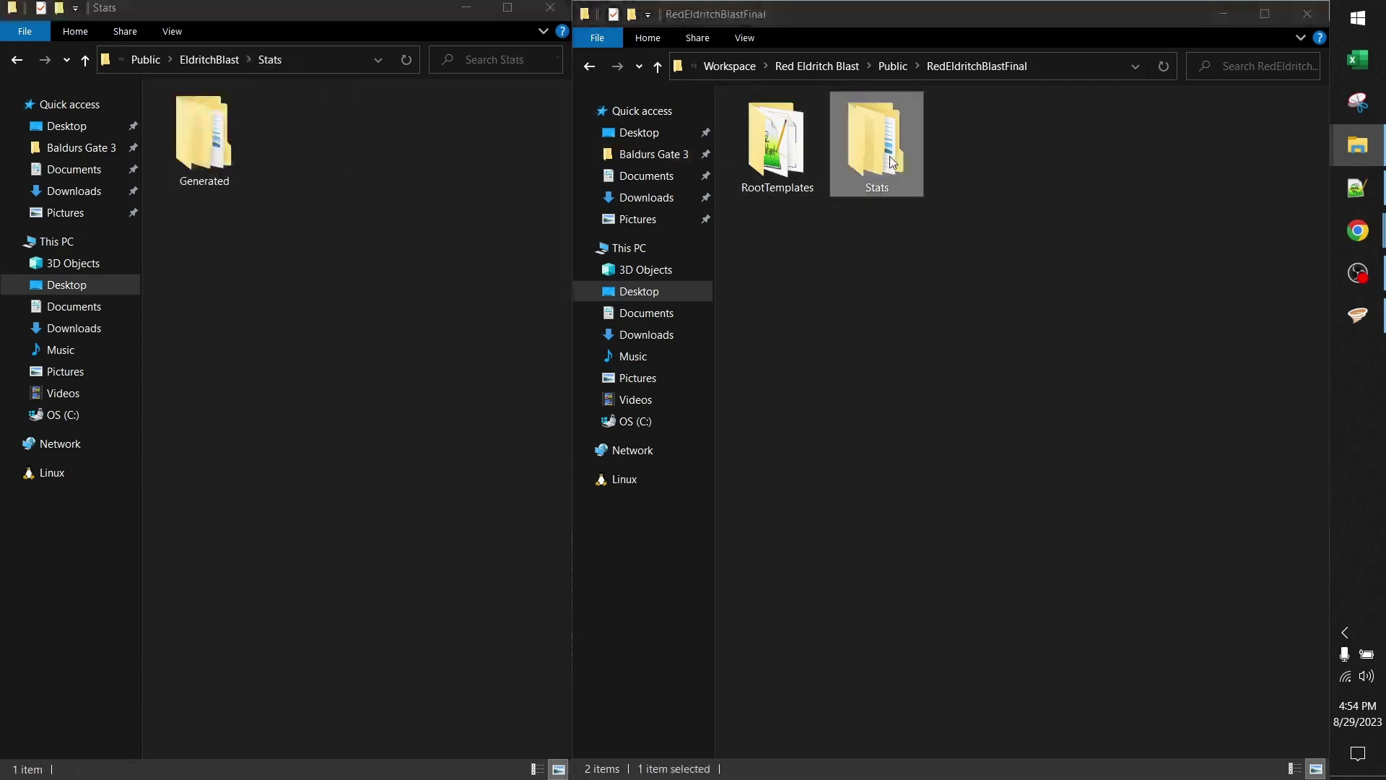
double_click(893, 162)
left_click(176, 157)
double_click(176, 158)
left_click(776, 141)
double_click(776, 141)
left_click(228, 159)
double_click(228, 159)
left_click(815, 162)
double_click(815, 162)
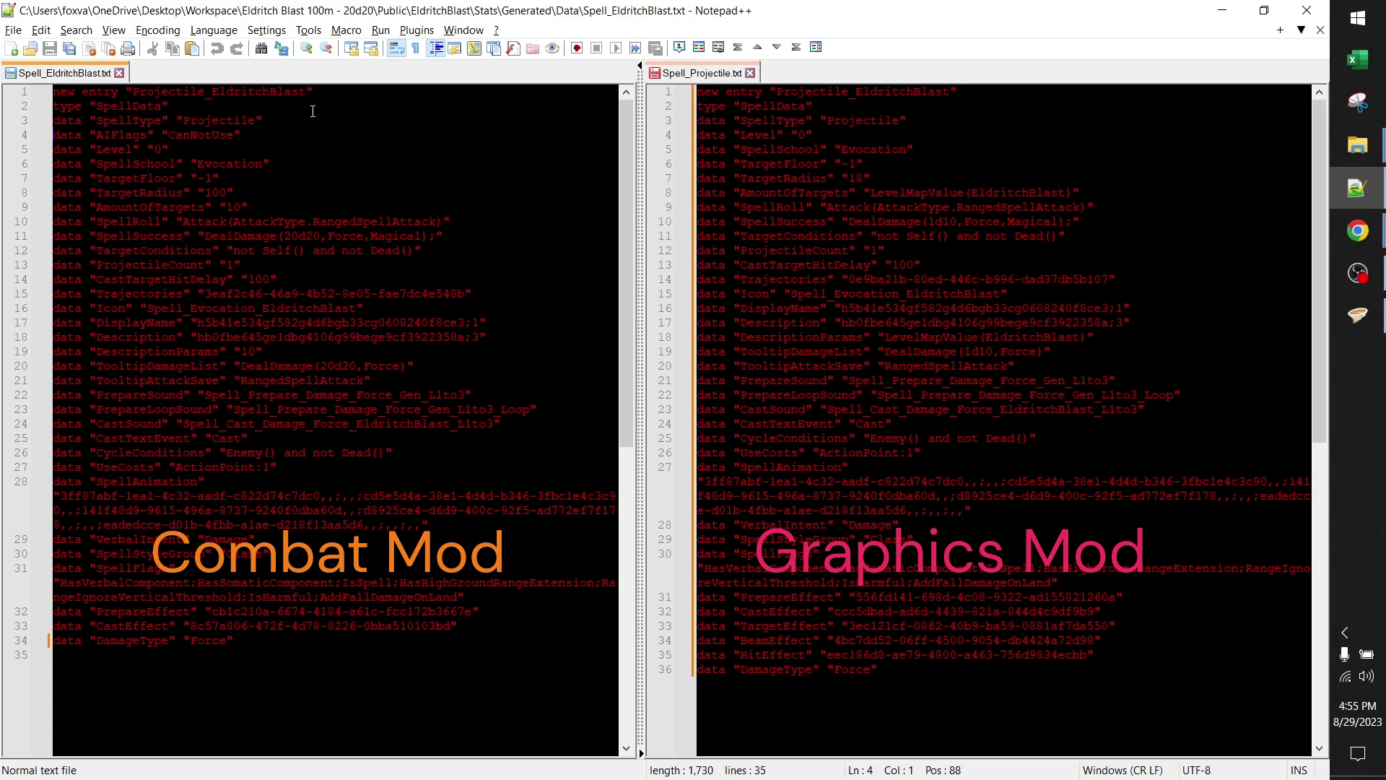
left_click_drag(313, 92, 52, 92)
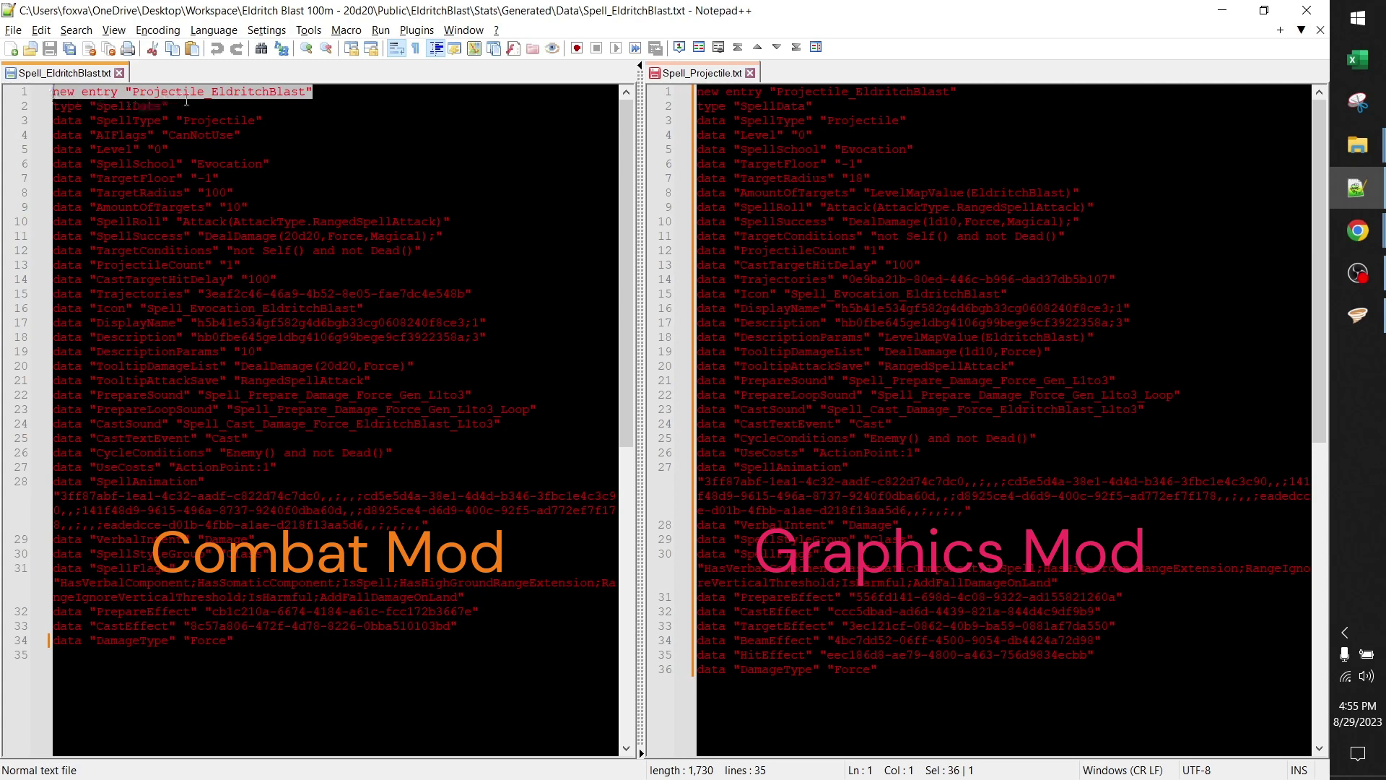
left_click(325, 97)
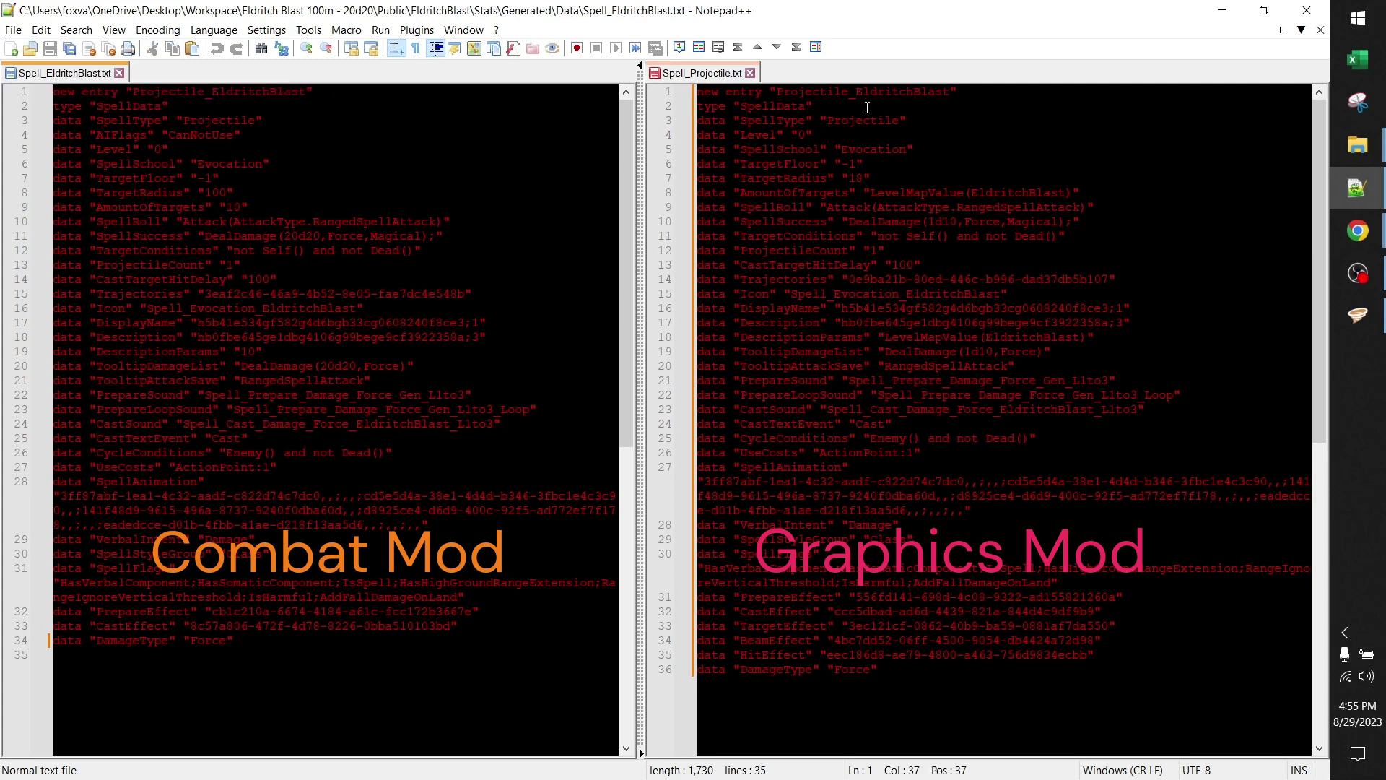
left_click(898, 104)
left_click_drag(987, 92, 697, 93)
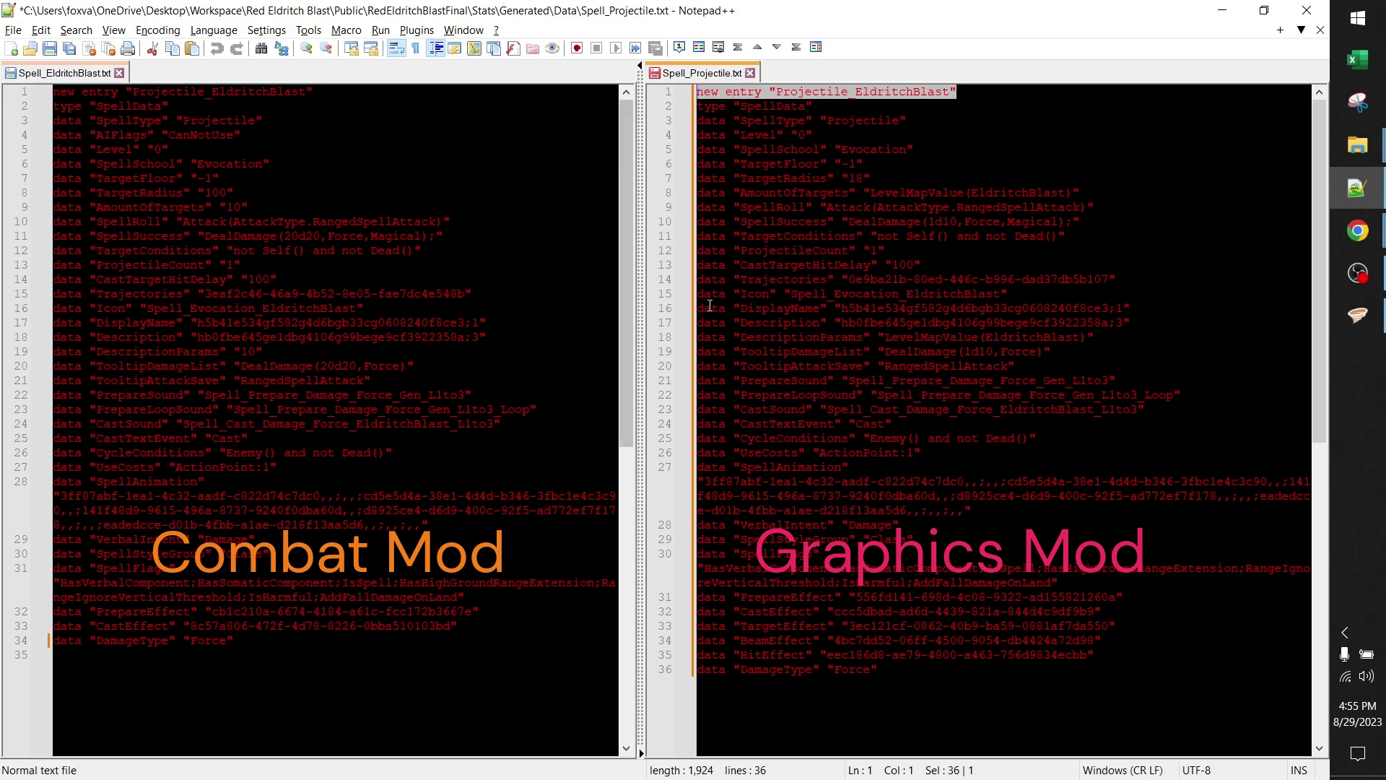
left_click(786, 306)
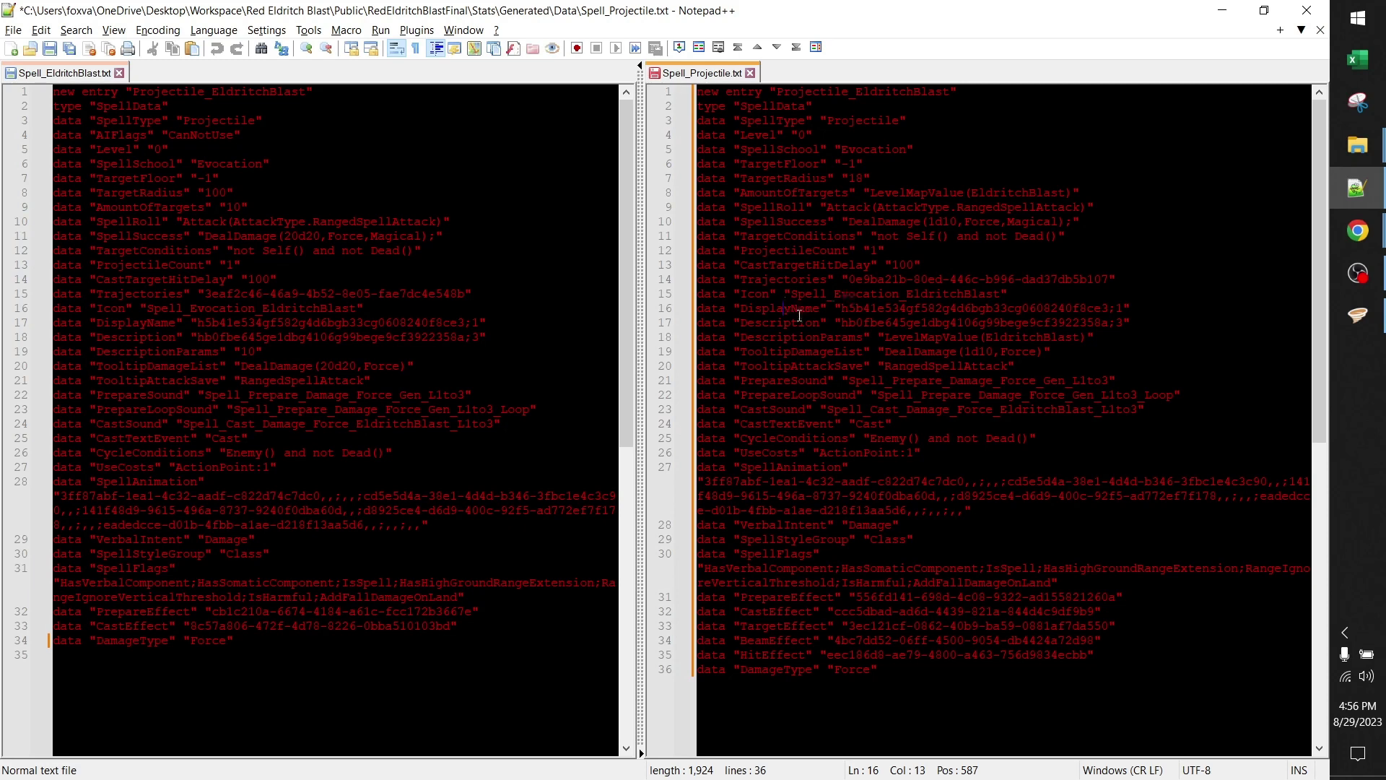
left_click(605, 272)
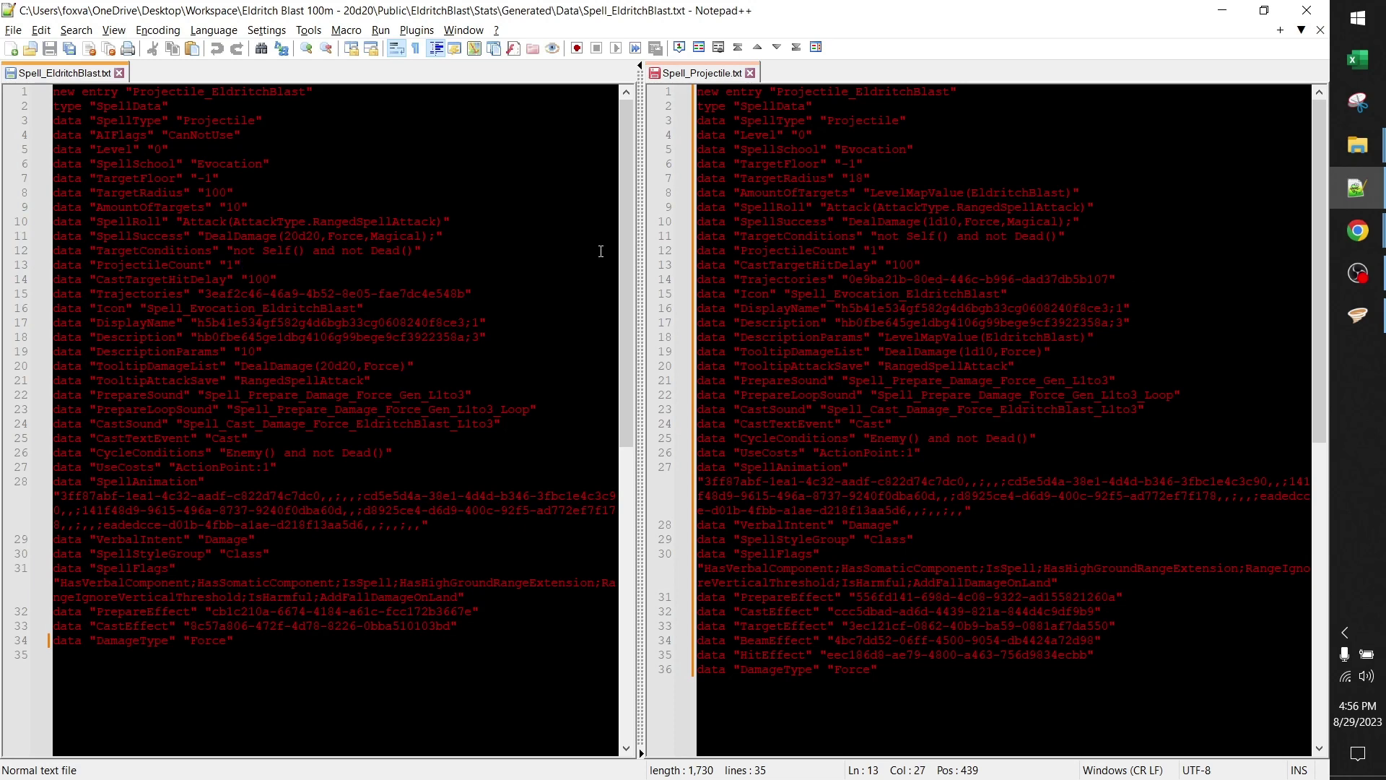
Run the Compare plugin on the two open spell files.
left_click(429, 34)
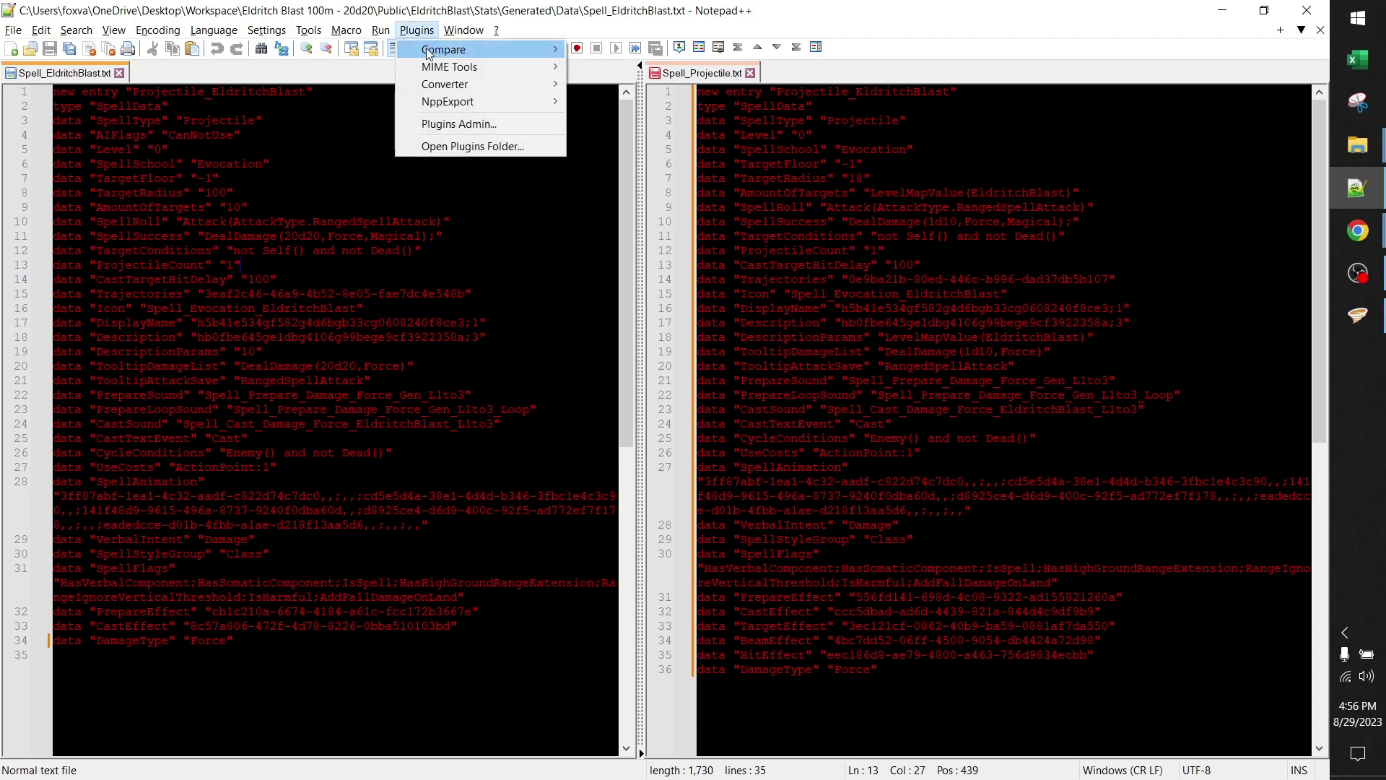
mouse_move(429, 54)
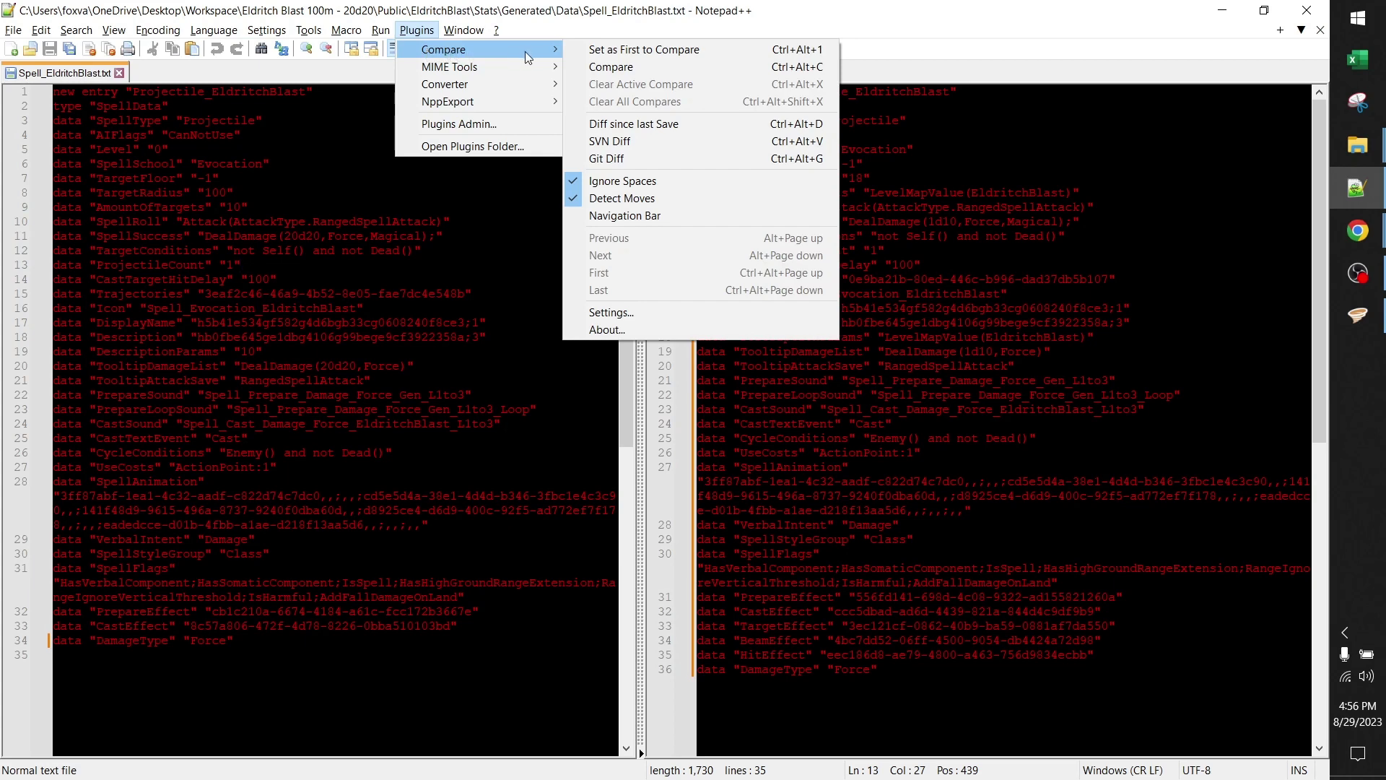
left_click(611, 67)
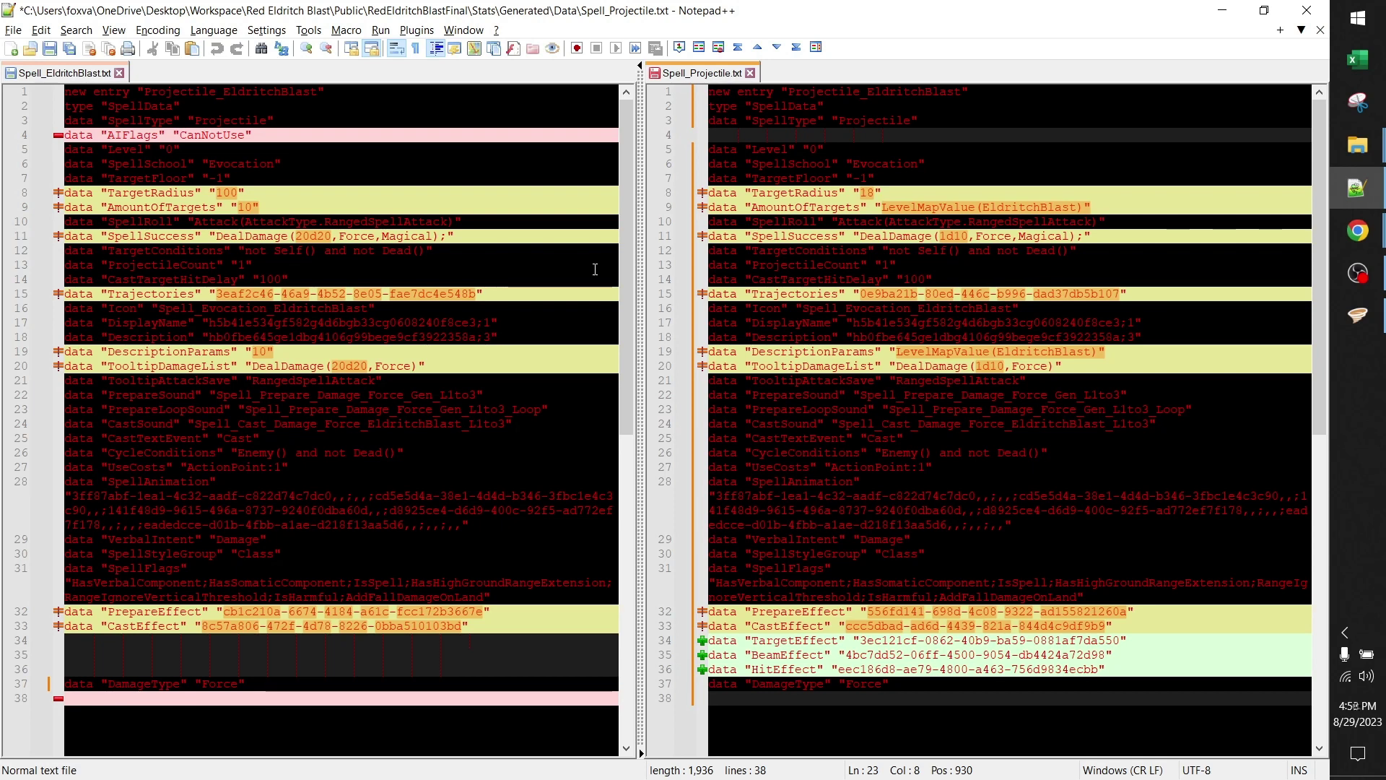
Copy the AIFlags CanNotUse line from the combat file into line 4 of the projectile file.
left_click(265, 132)
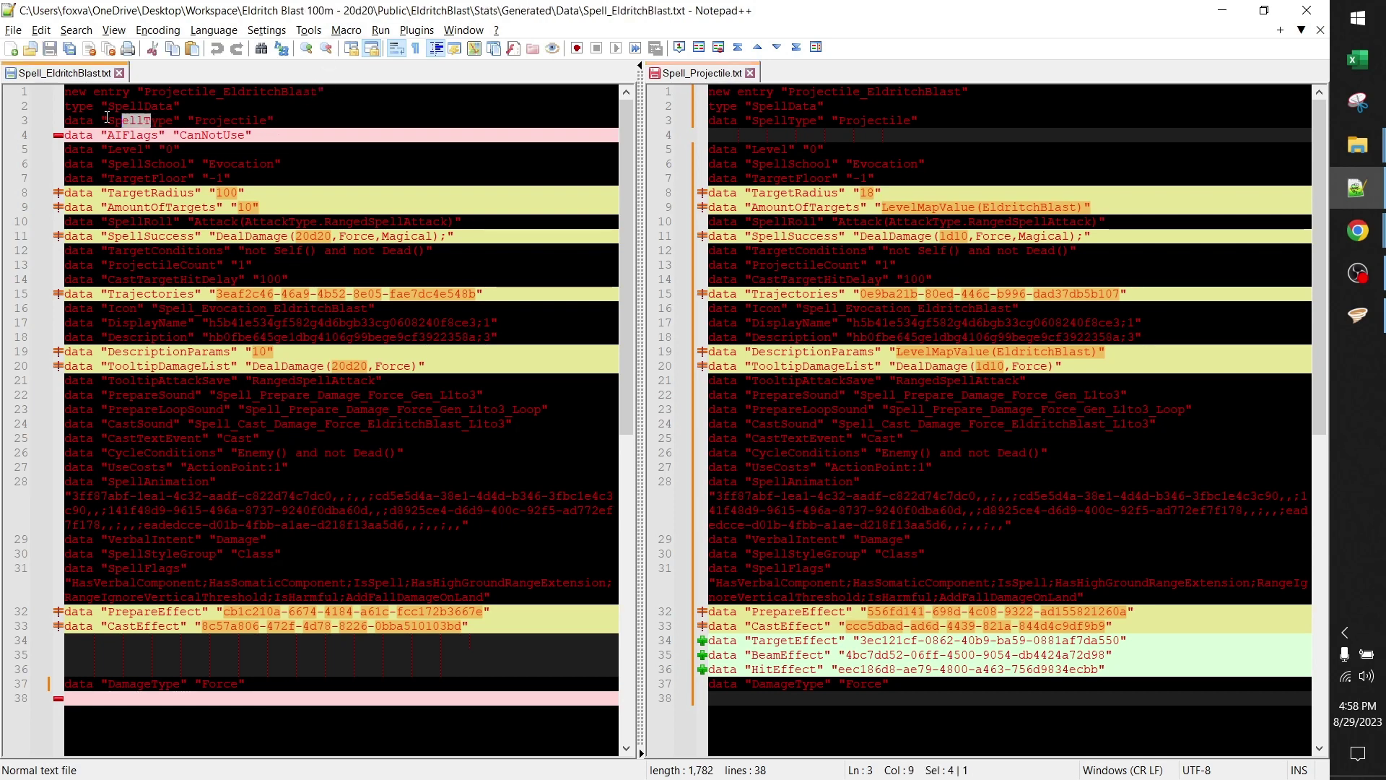
left_click_drag(264, 133, 64, 136)
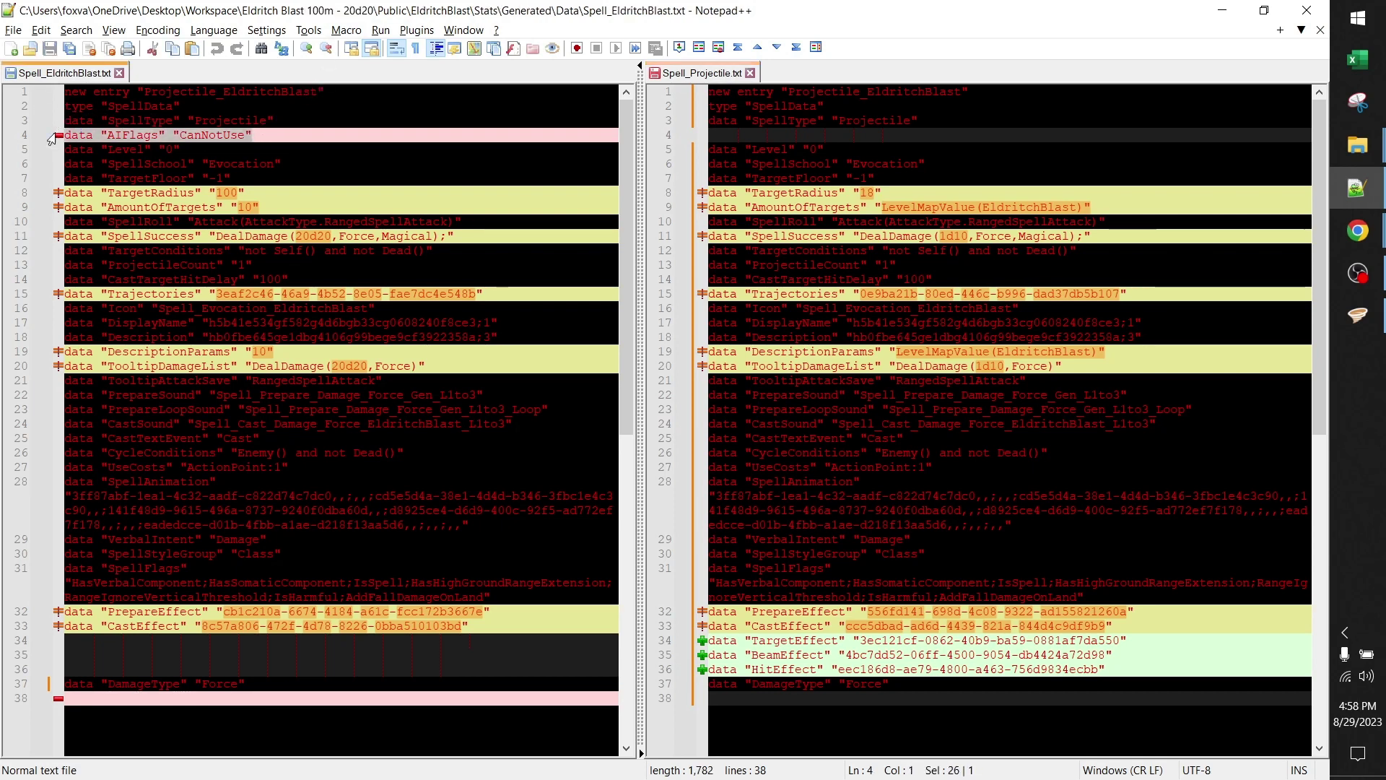
left_click(221, 148)
left_click_drag(280, 133, 56, 135)
key("ctrl+c")
left_click(732, 135)
key("ctrl+v")
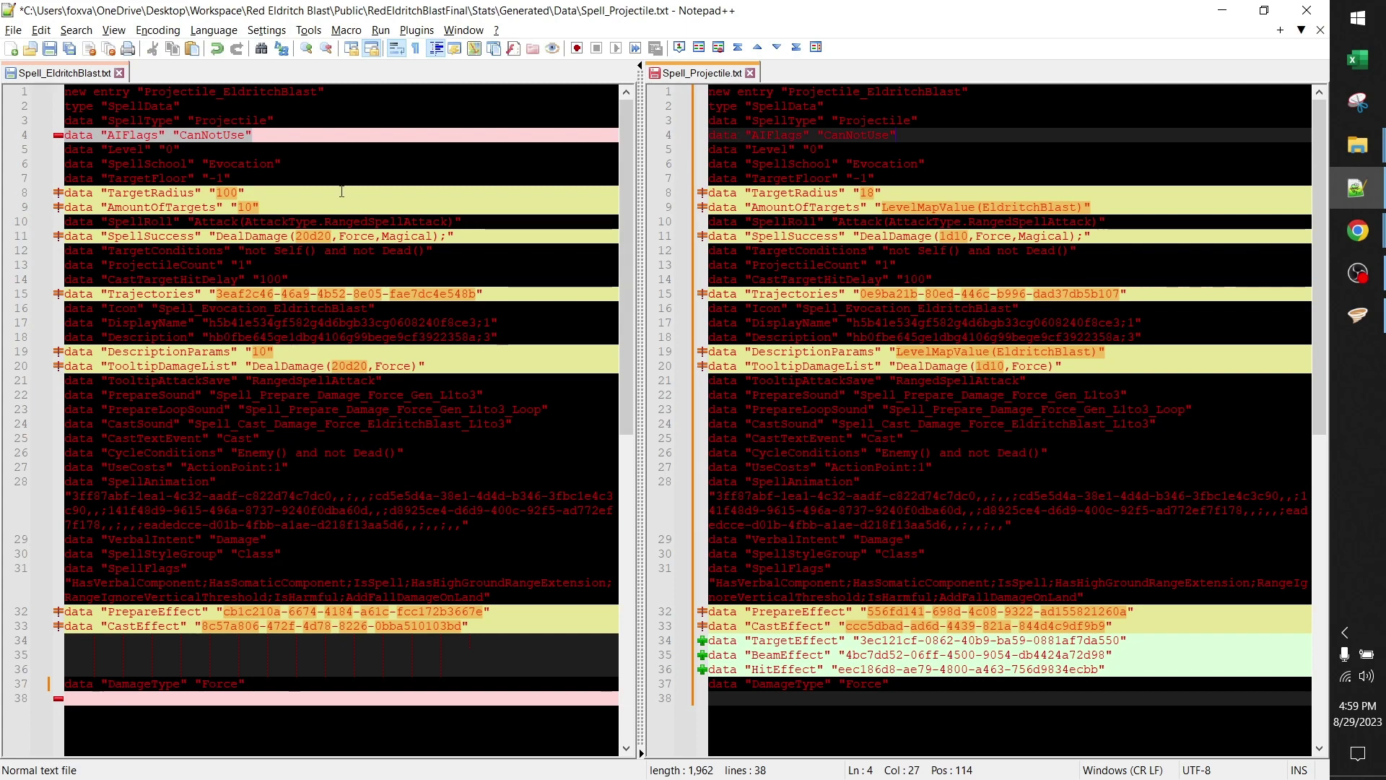
Replace projectile lines 8–9 with TargetRadius 100 and AmountOfTargets 10, with 20d20 damage.
left_click_drag(272, 206, 65, 193)
key("ctrl+c")
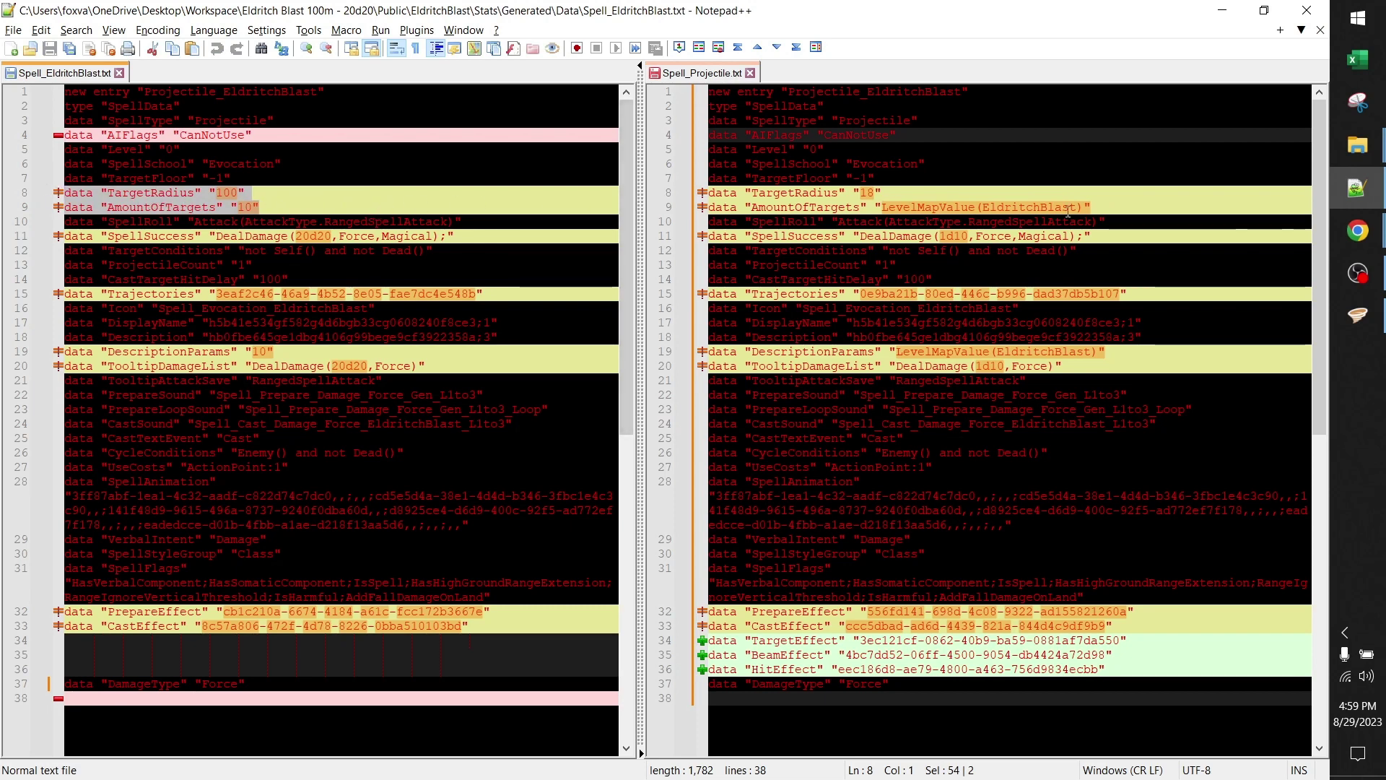
left_click_drag(1106, 210, 680, 192)
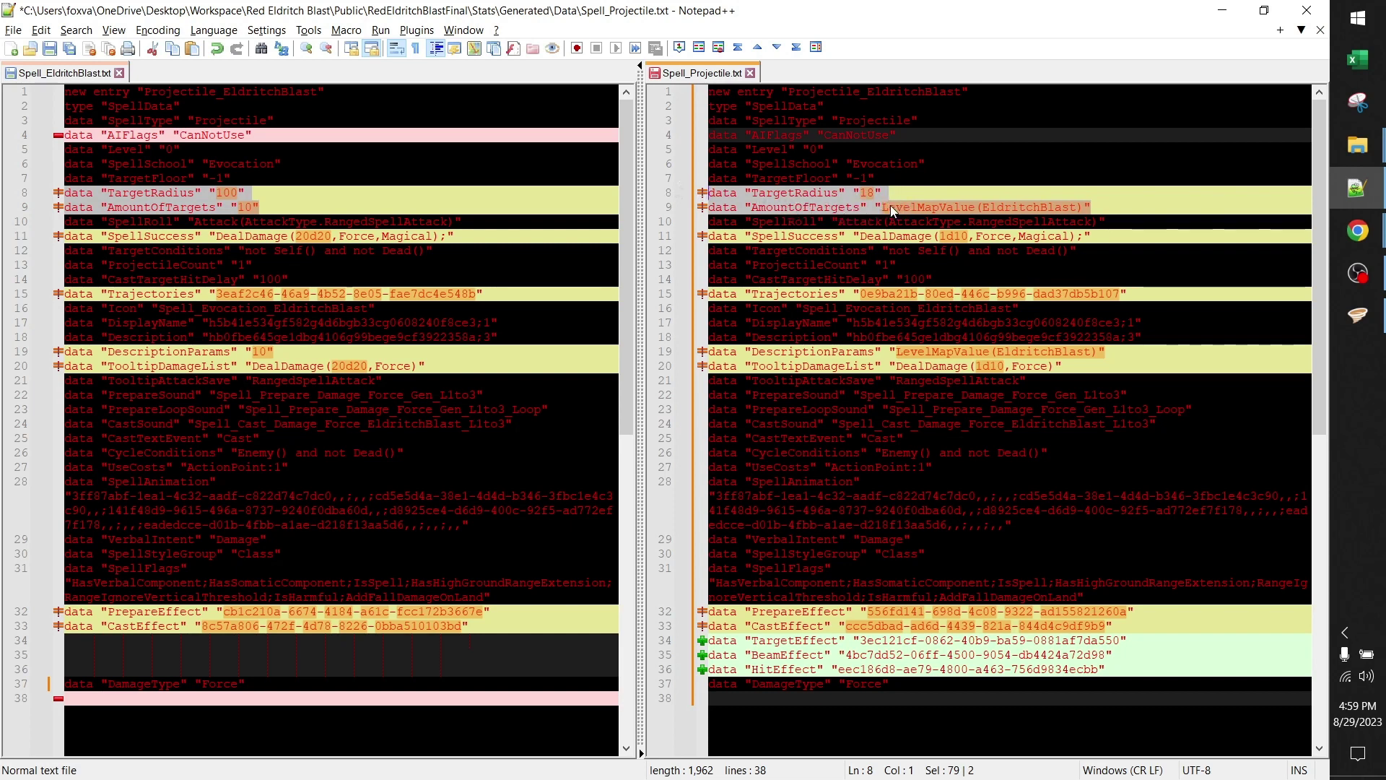
key("ctrl+v")
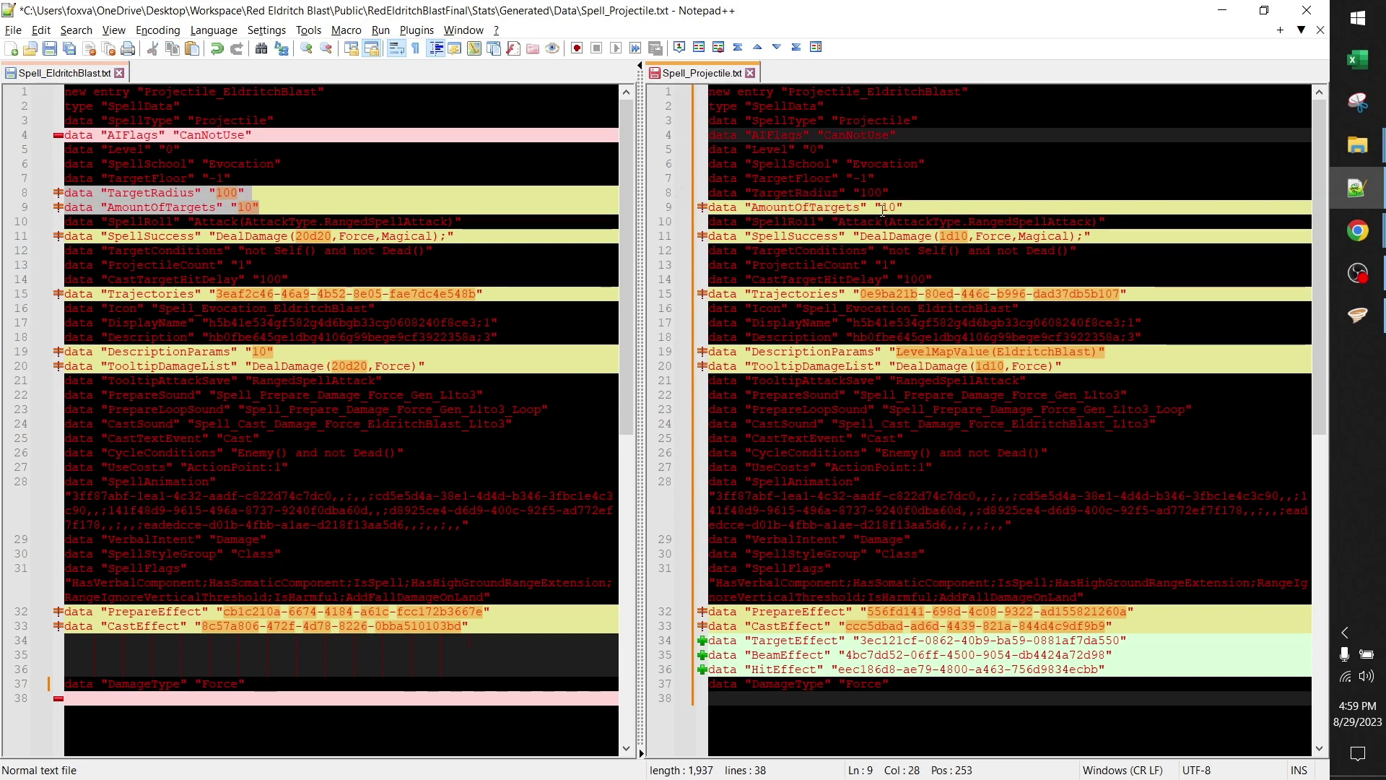
key("ctrl+z")
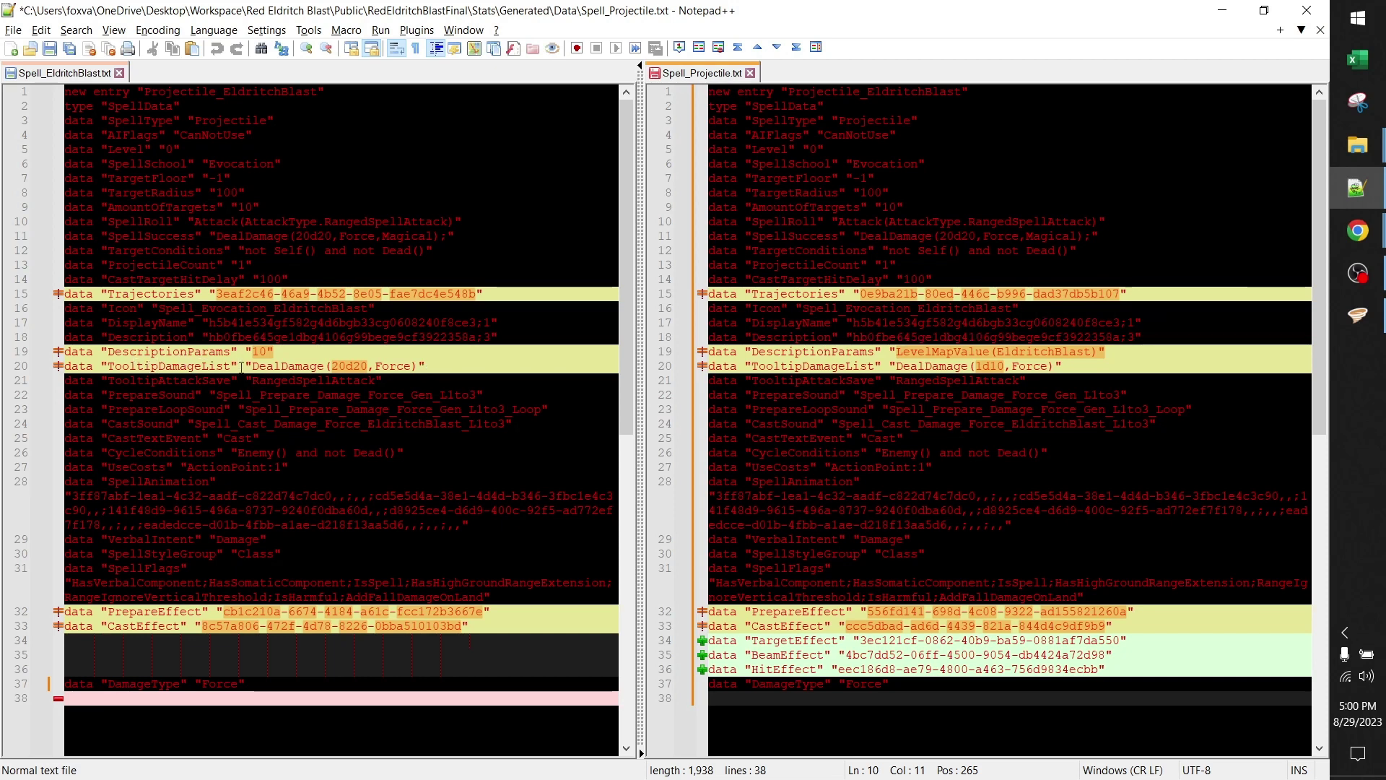
Paste DescriptionParams 10 and 20d20 TooltipDamageList over projectile lines 19–20, then re-run Compare.
left_click_drag(426, 366, 65, 351)
key("ctrl+c")
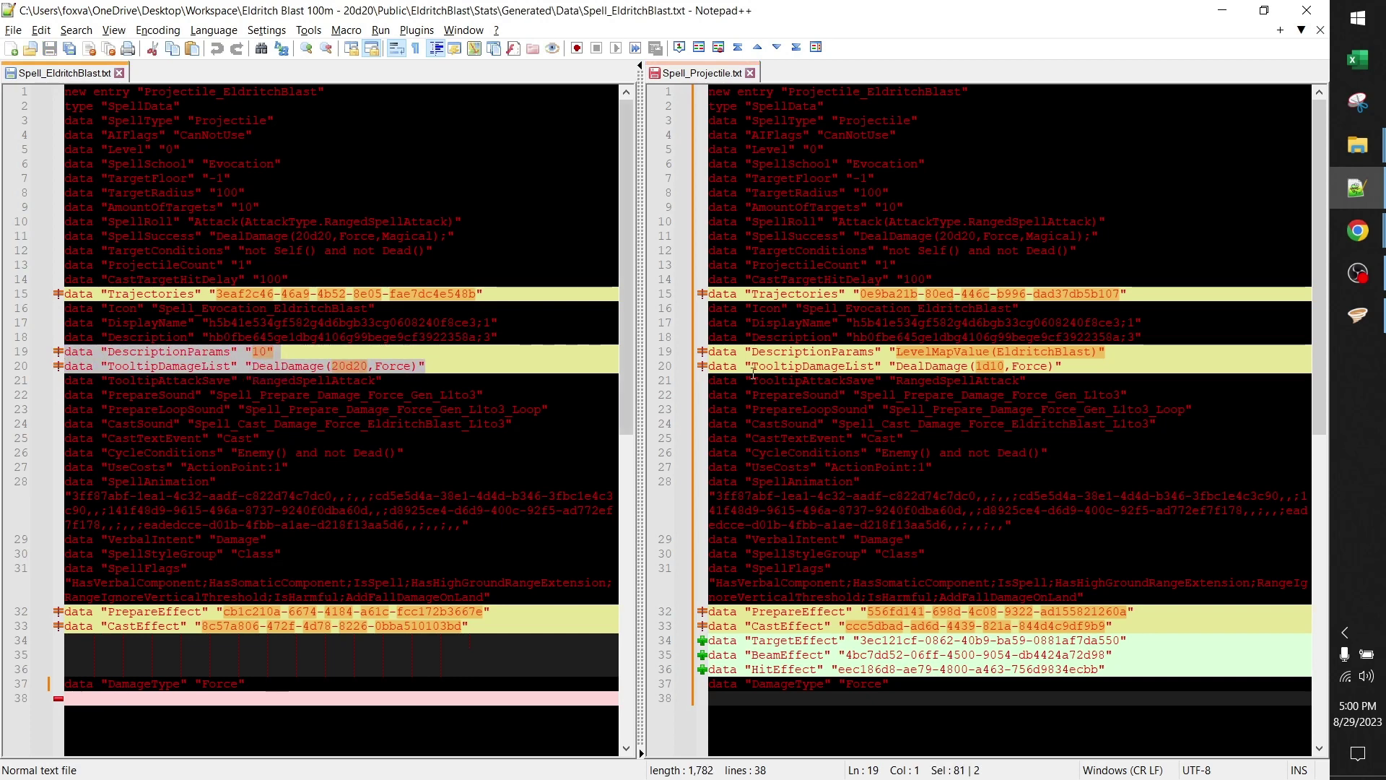
left_click_drag(1077, 370, 709, 351)
key("ctrl+v")
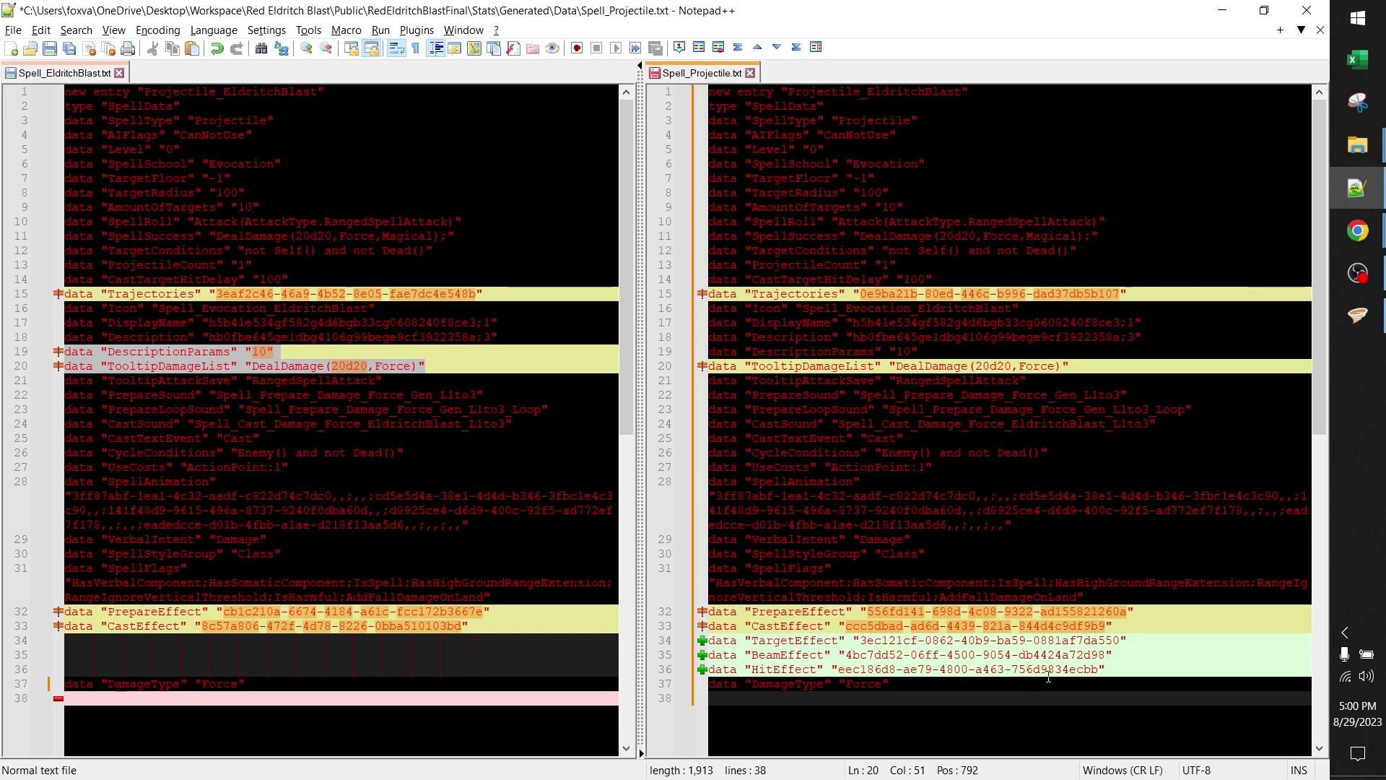
key("ctrl+alt+c")
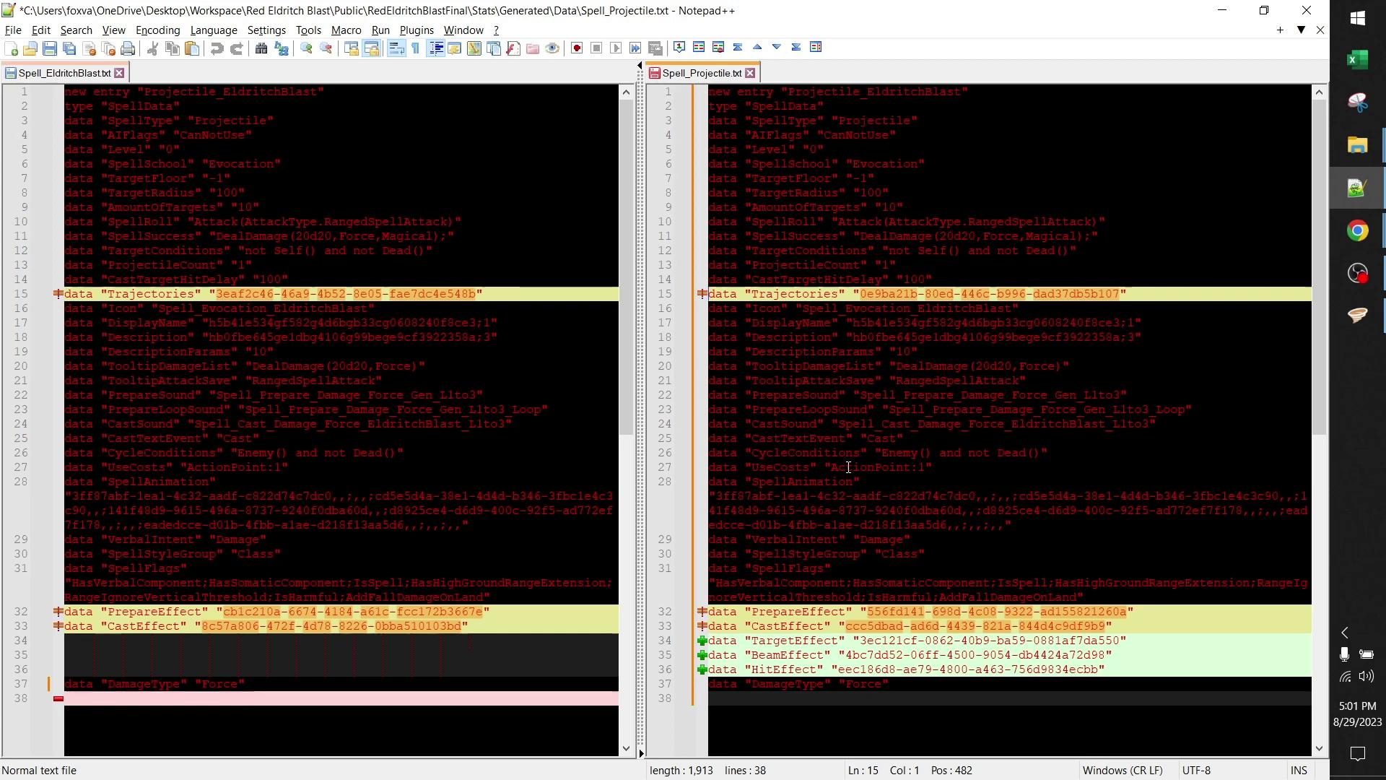
left_click(936, 438)
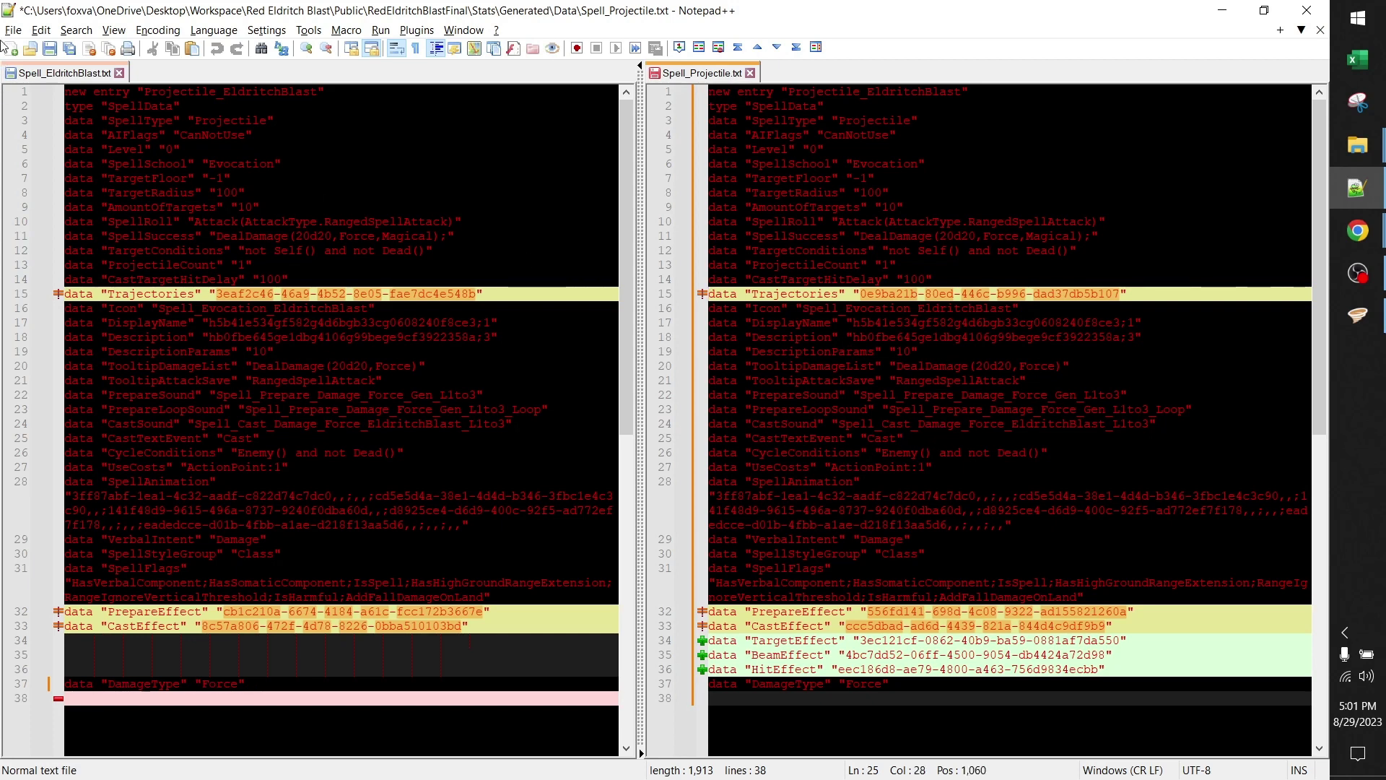
Save the projectile file, check the Red Eldritch Blast folder, and return to Workspace.
left_click(49, 49)
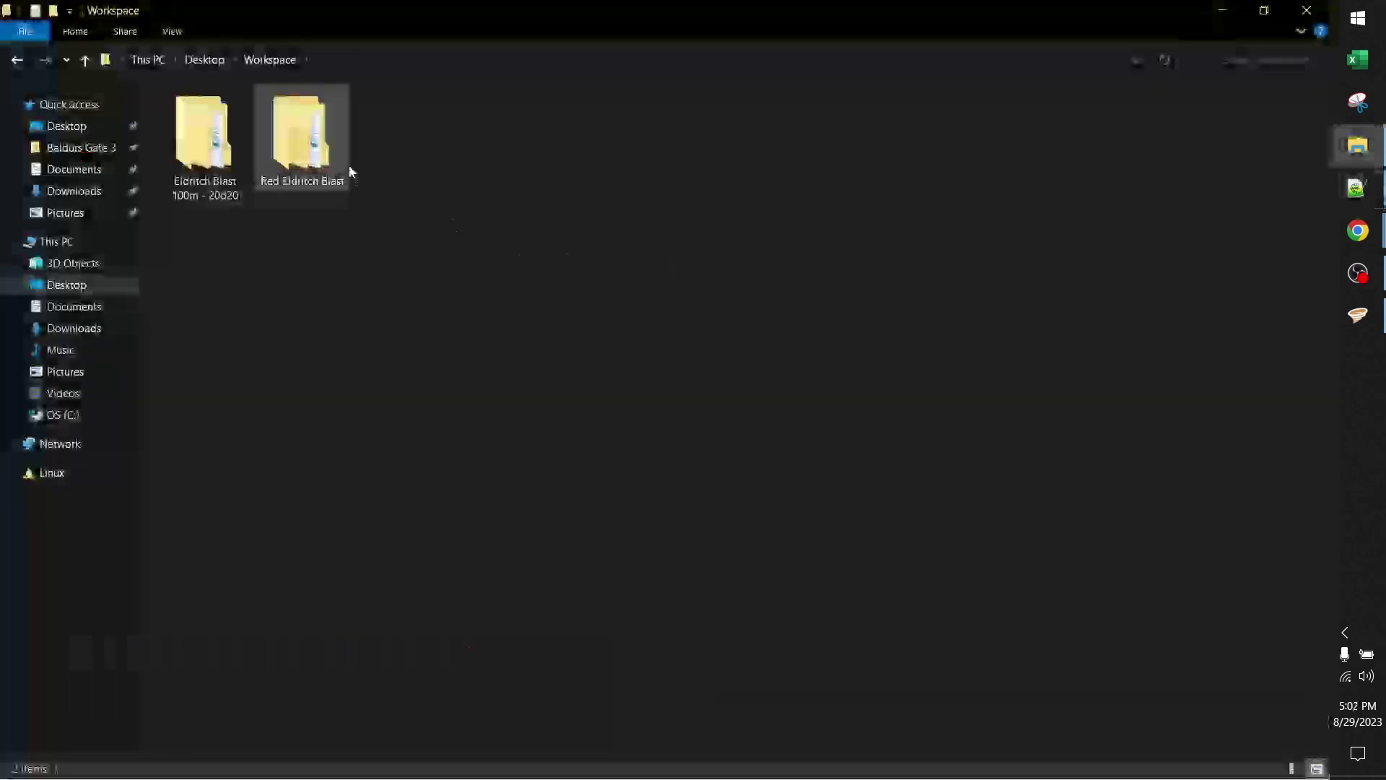
left_click(319, 140)
double_click(326, 147)
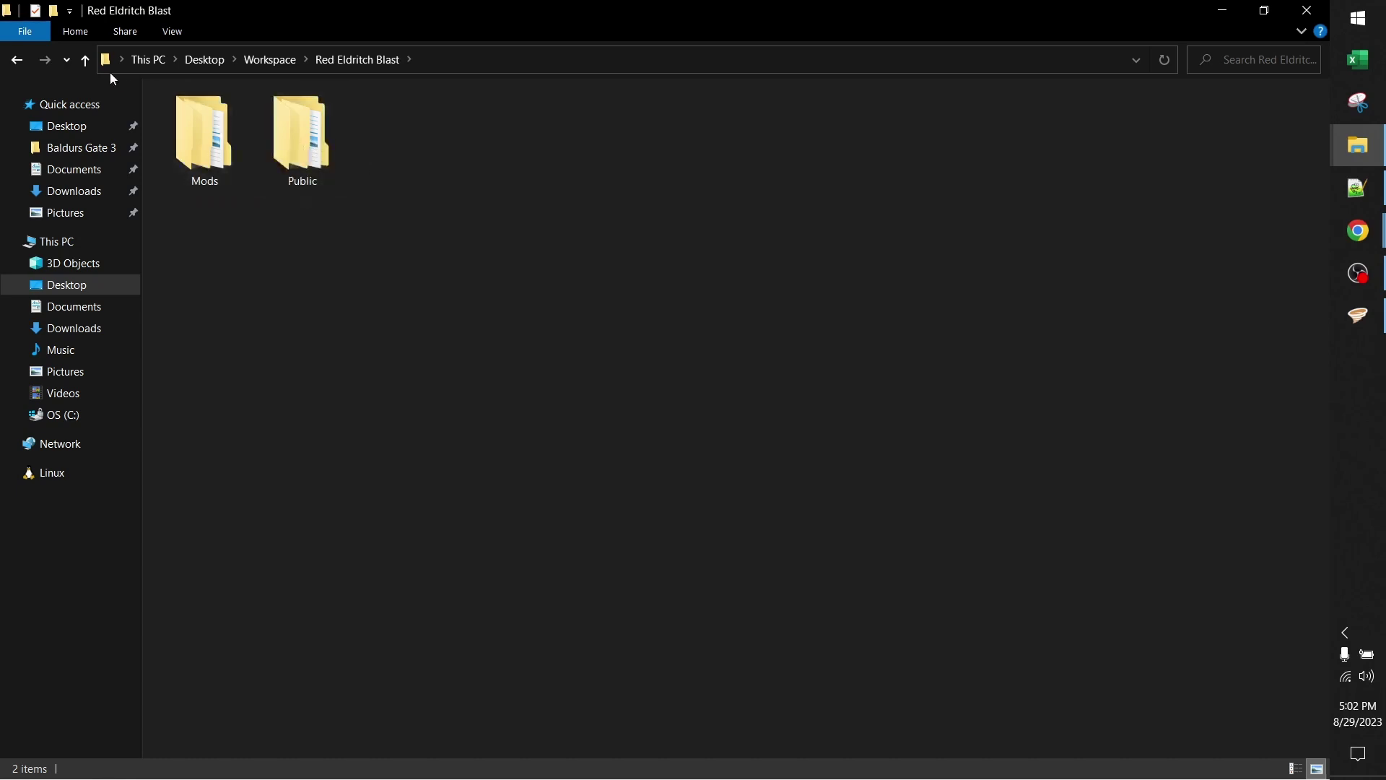
left_click(83, 69)
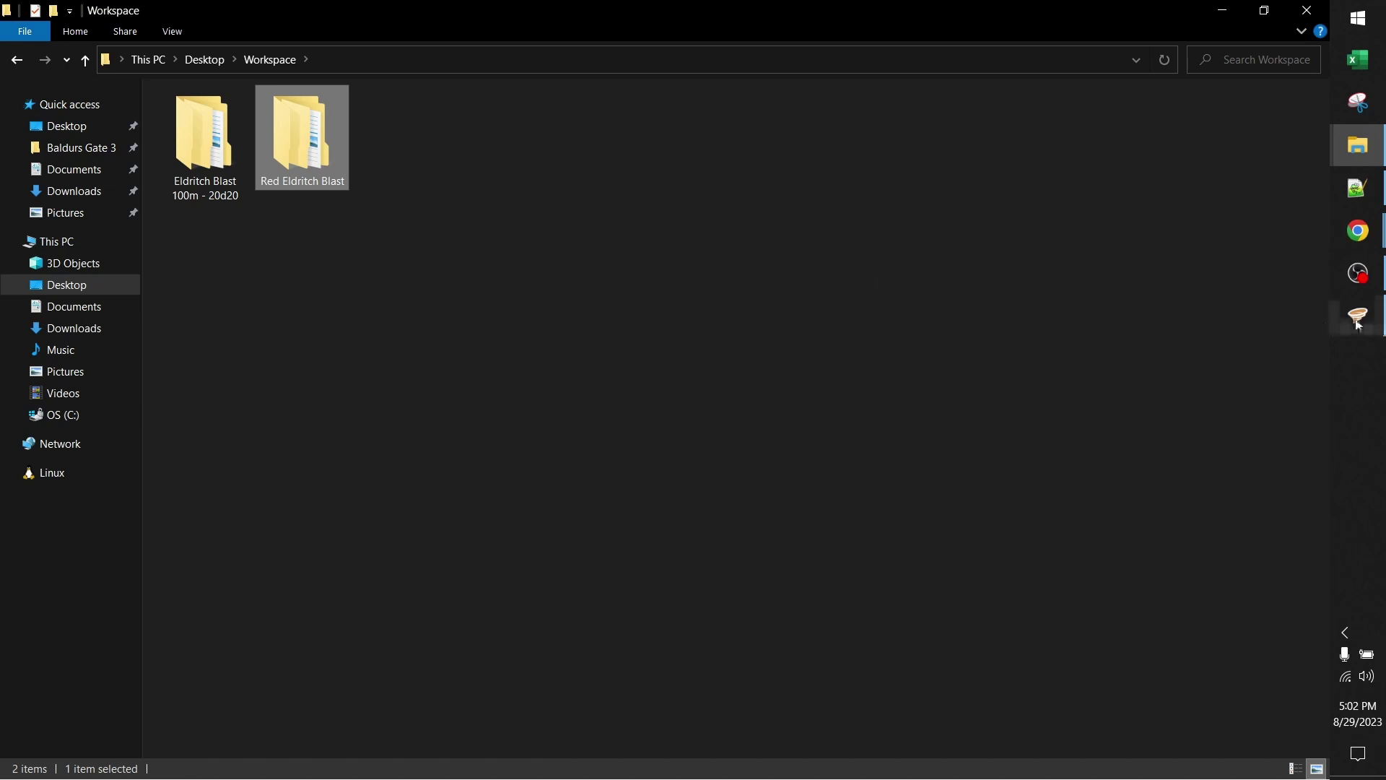
Launch LSLib Toolkit on PAK / LSV Tools and set Red Eldritch Blast as package source.
left_click(1367, 24)
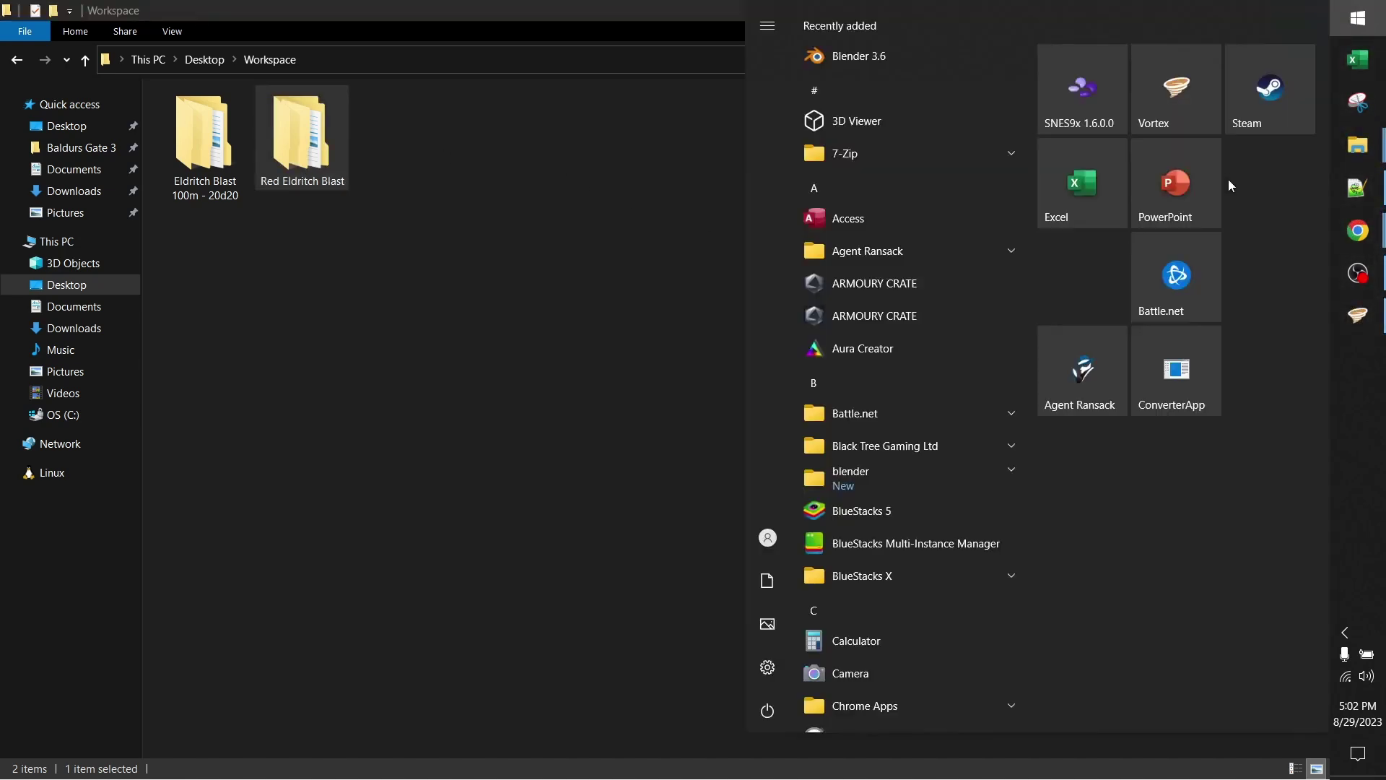
left_click(1199, 401)
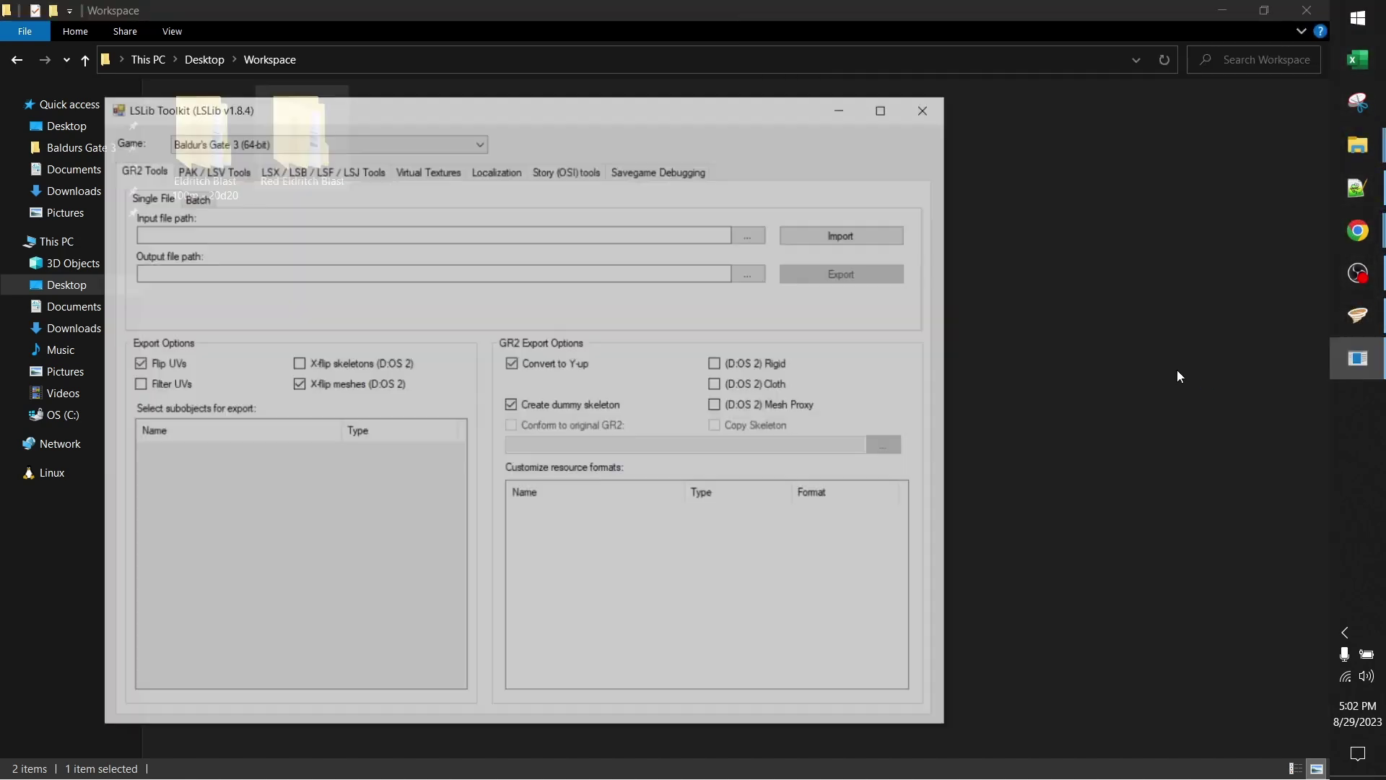
left_click_drag(444, 117, 708, 93)
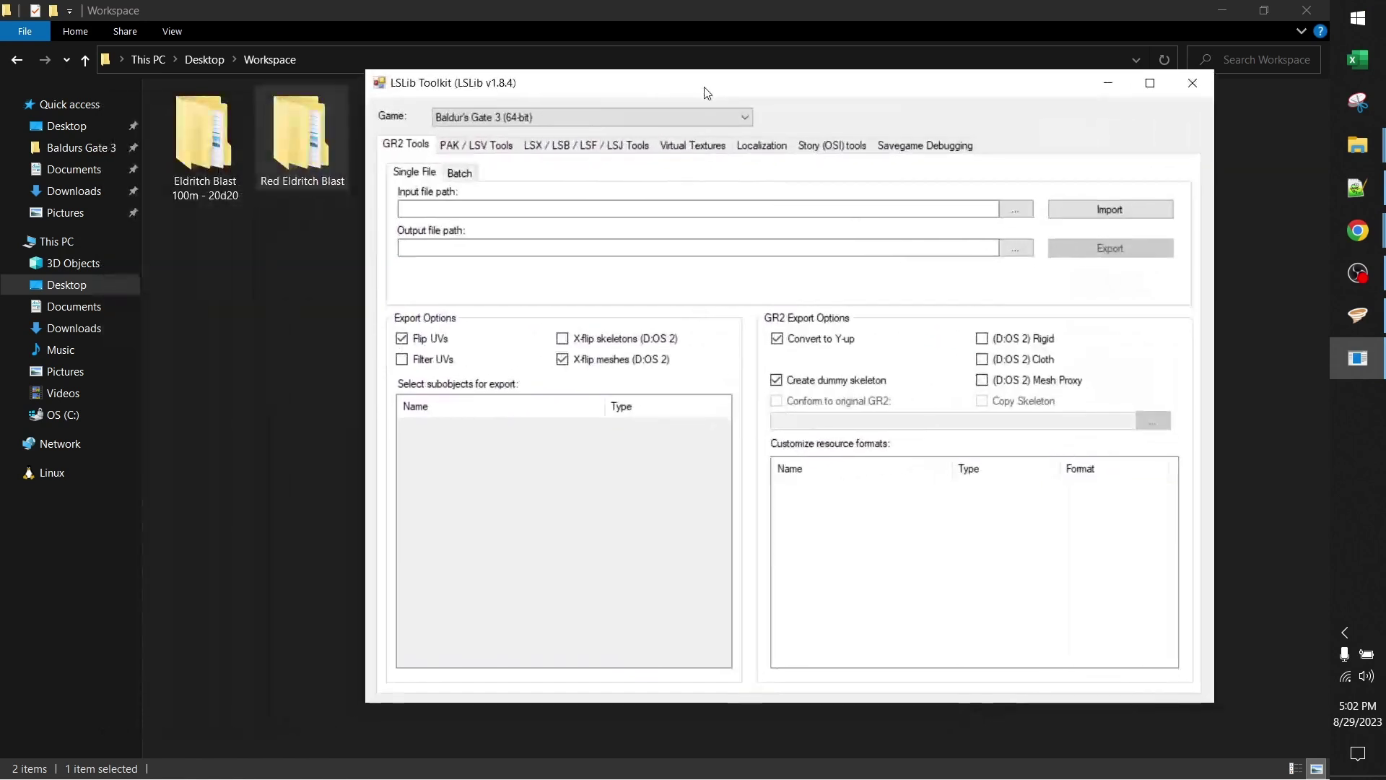
left_click(488, 150)
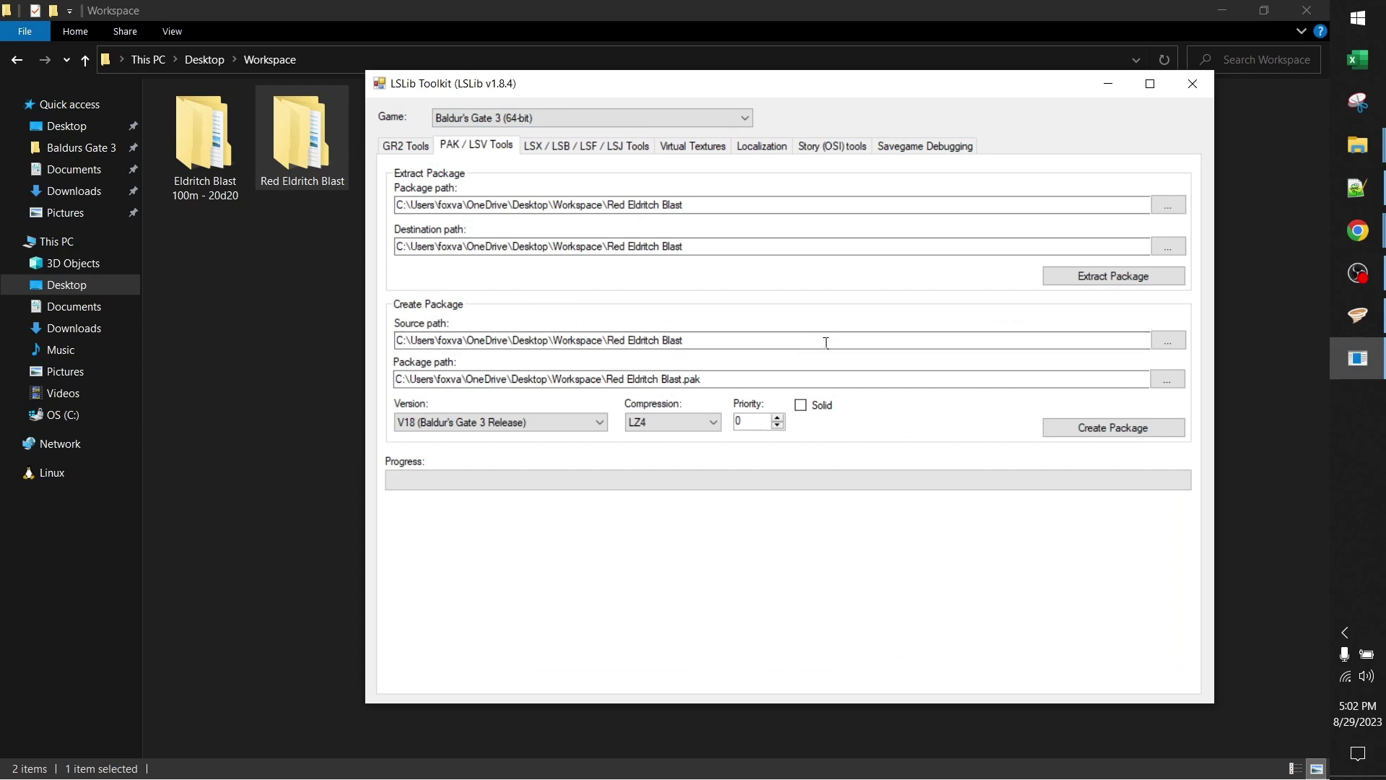
left_click(1167, 340)
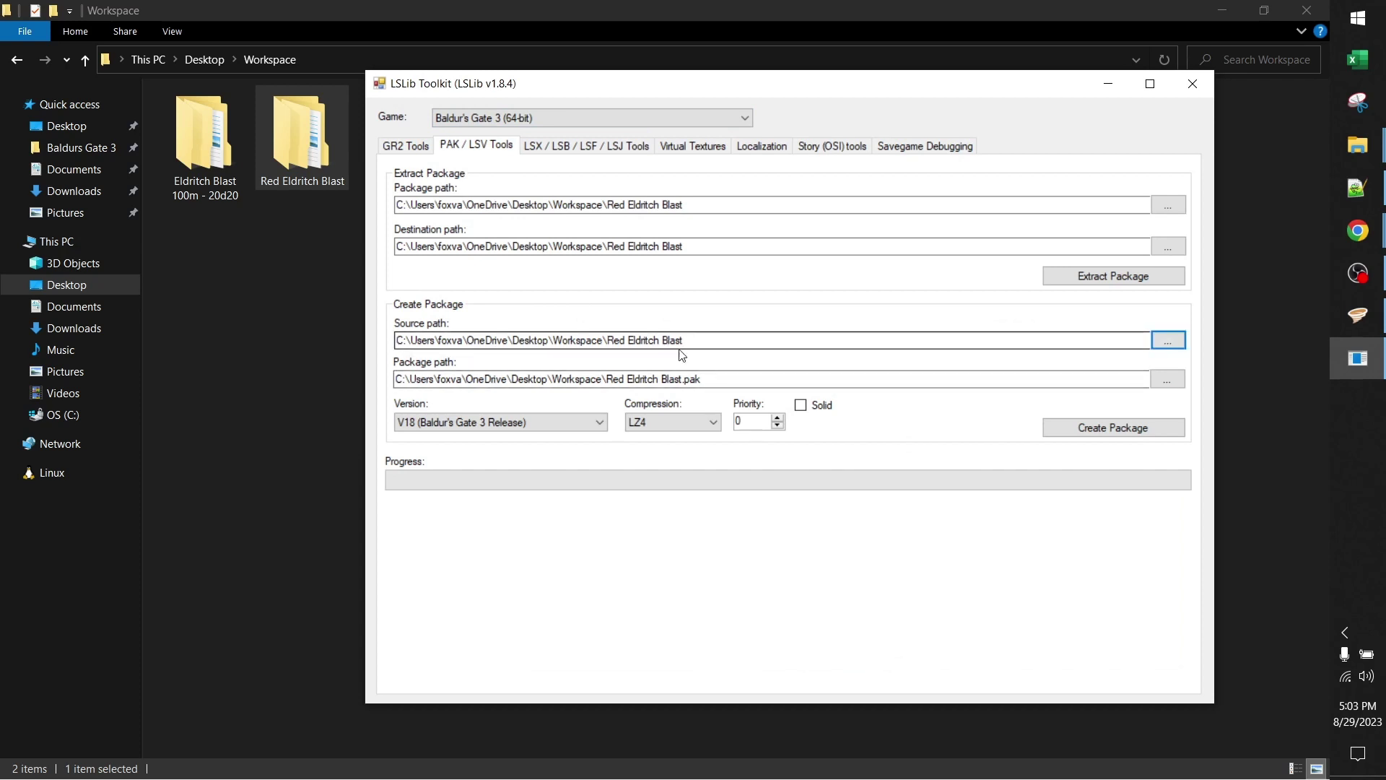
Name the output package 'Red Eldritch Blast.pak' in the Workspace folder.
left_click(1167, 379)
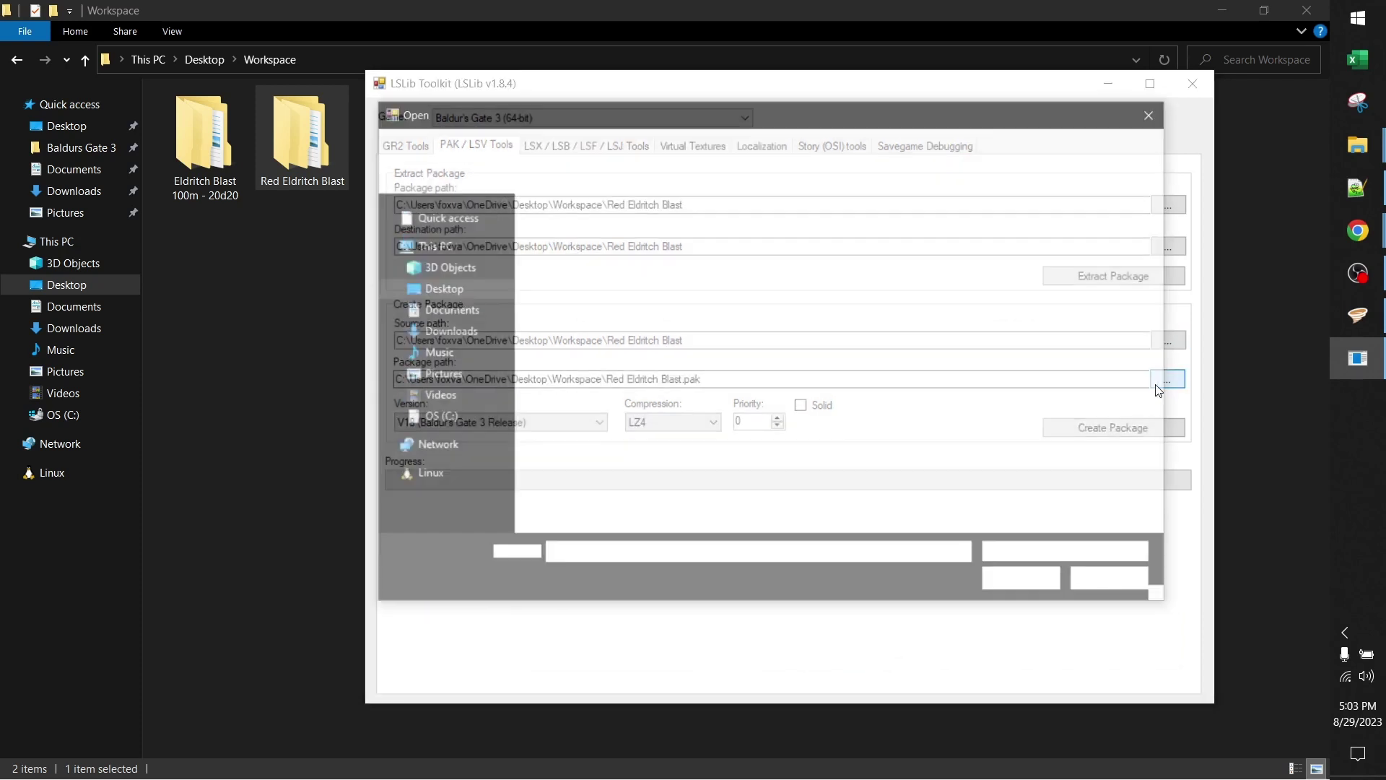
left_click(645, 143)
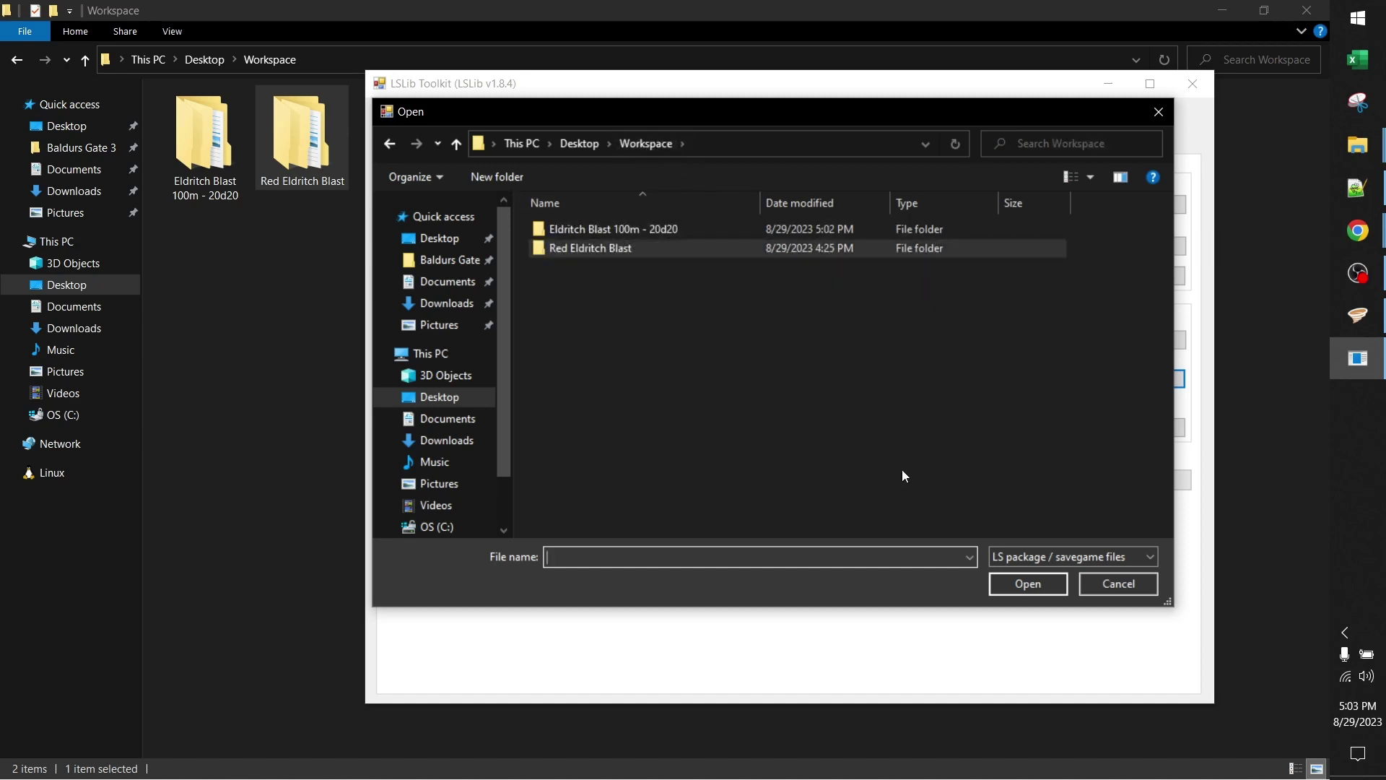
type("Re")
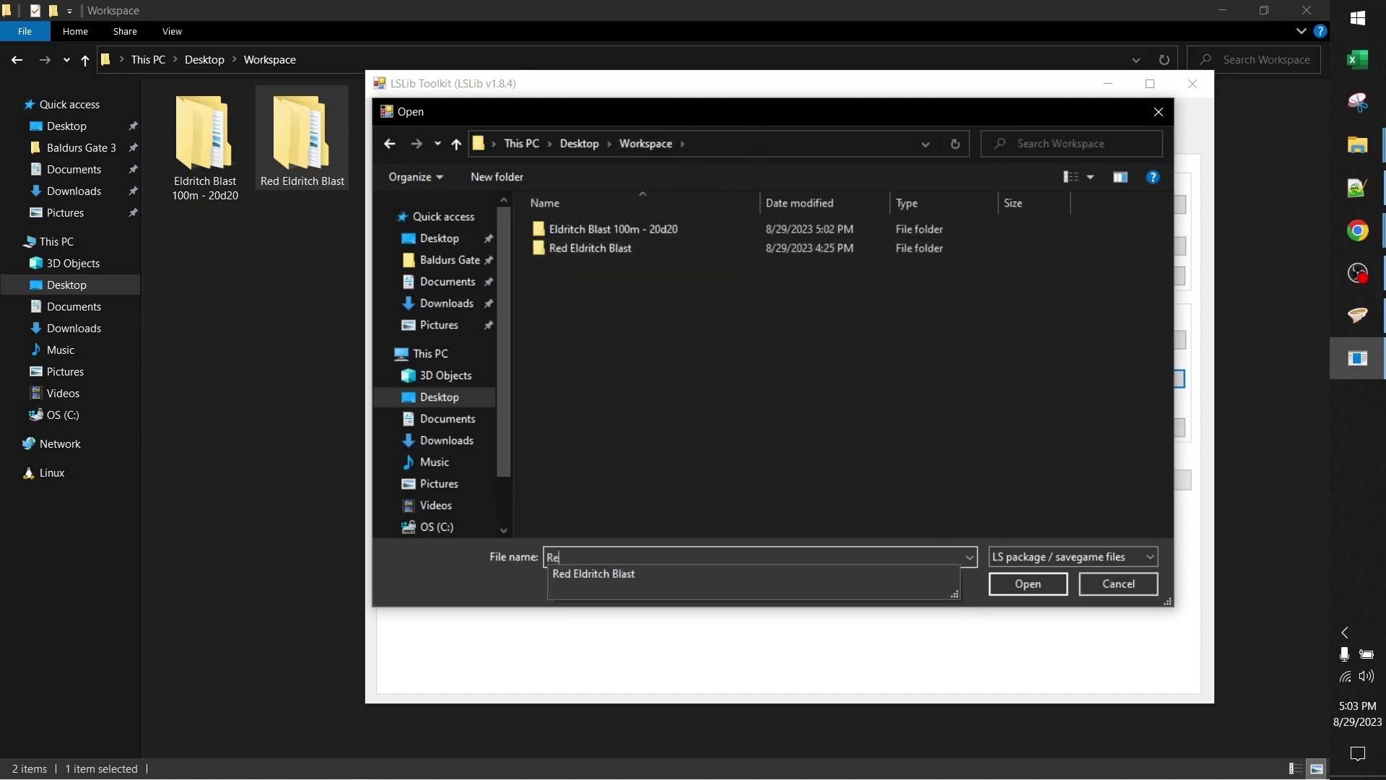
type("d Eldritch Blast.")
key("Return")
left_click_drag(607, 379, 723, 379)
left_click(714, 382)
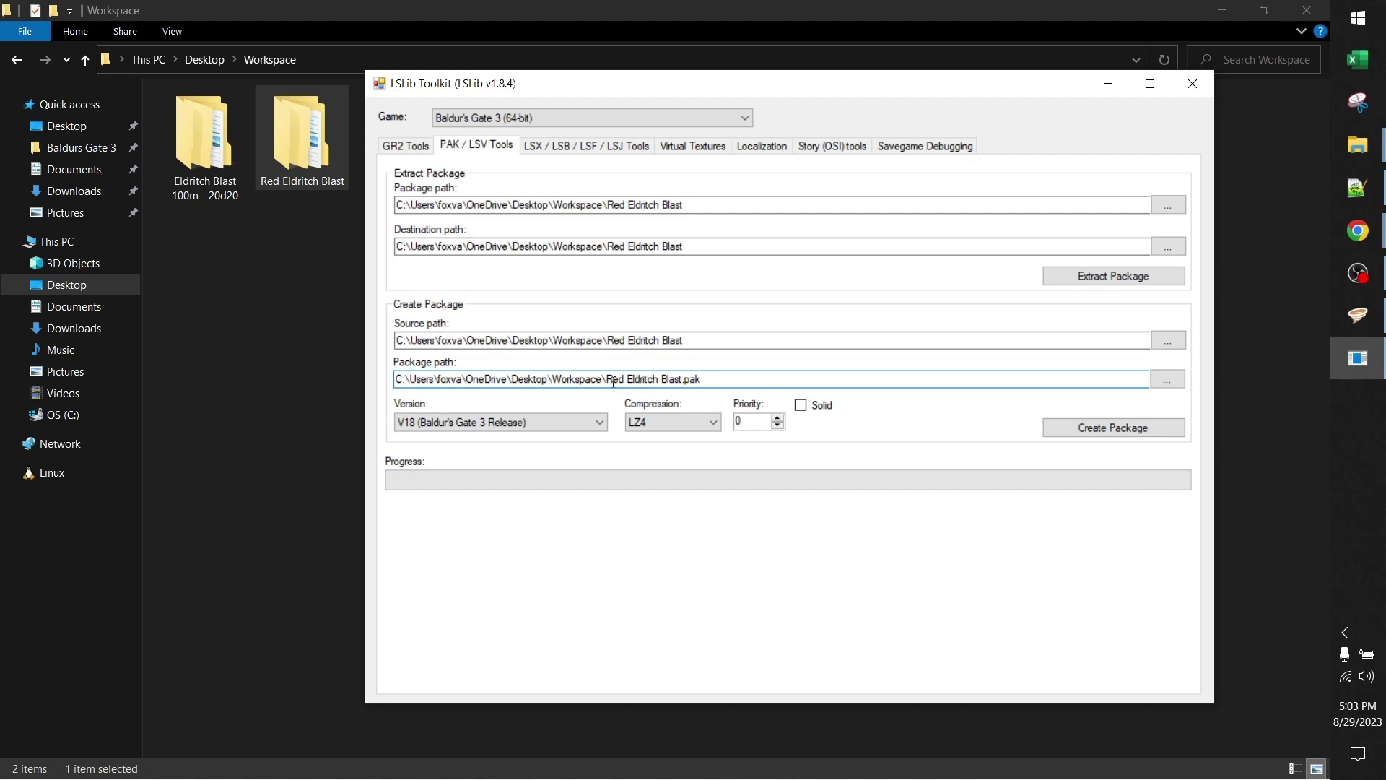
Create the package with Baldur's Gate 3, V18 and LZ4, then close LSLib Toolkit.
left_click(532, 119)
left_click(532, 119)
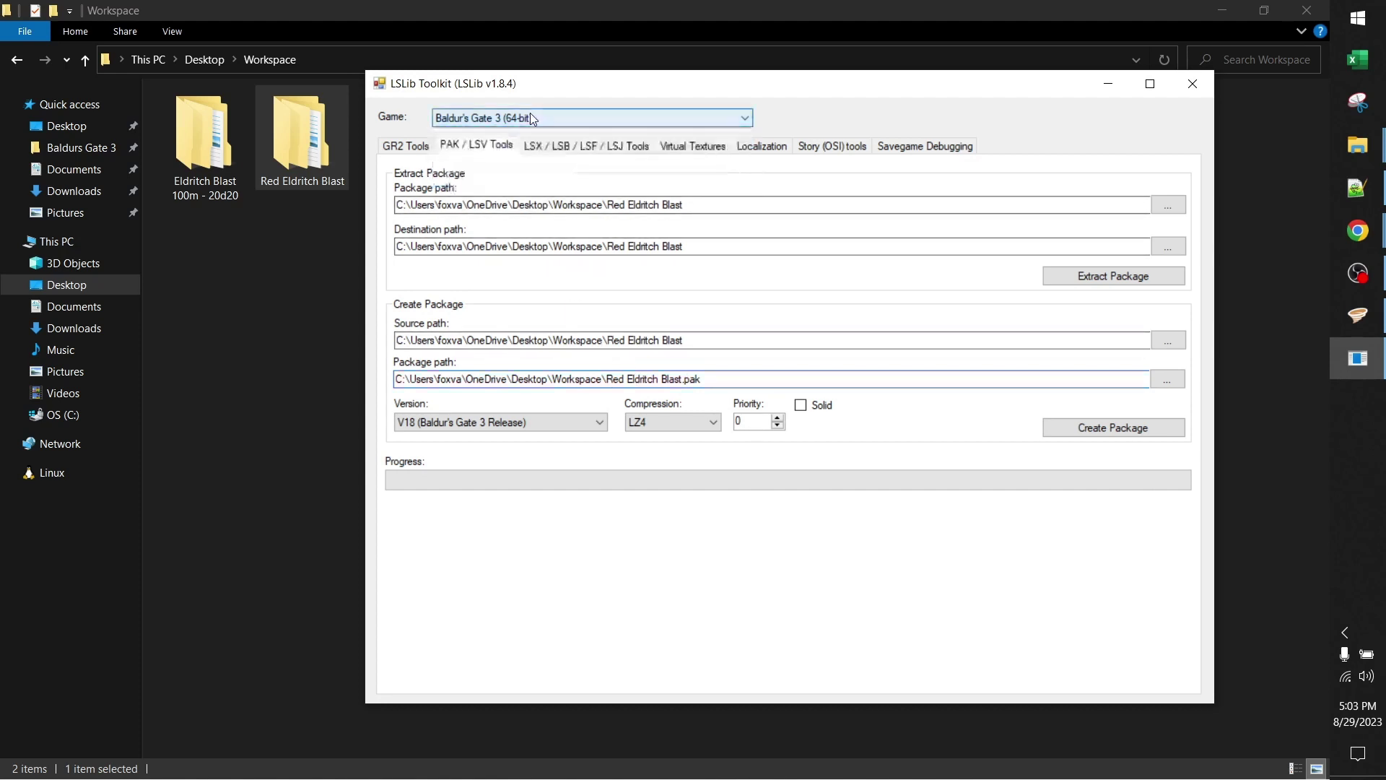
left_click(536, 424)
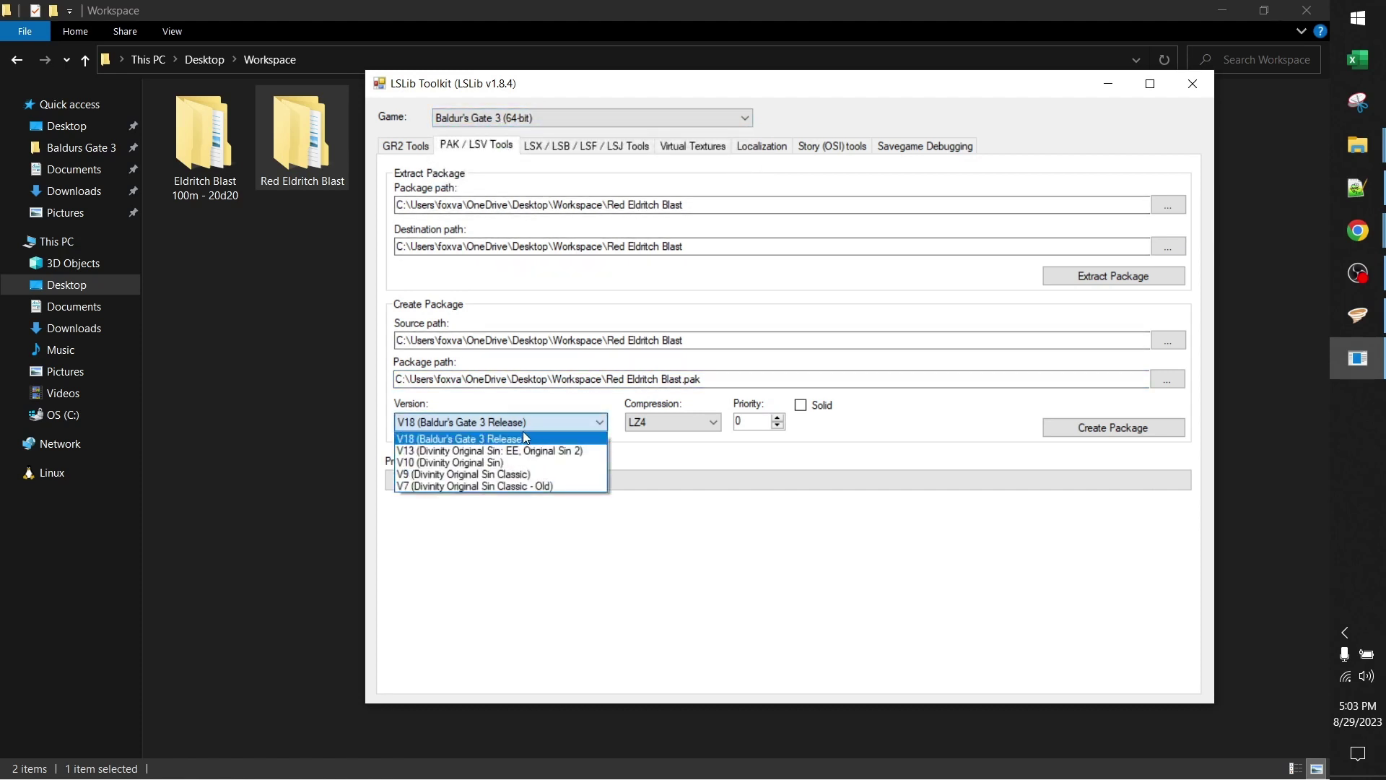
left_click(547, 399)
left_click(662, 426)
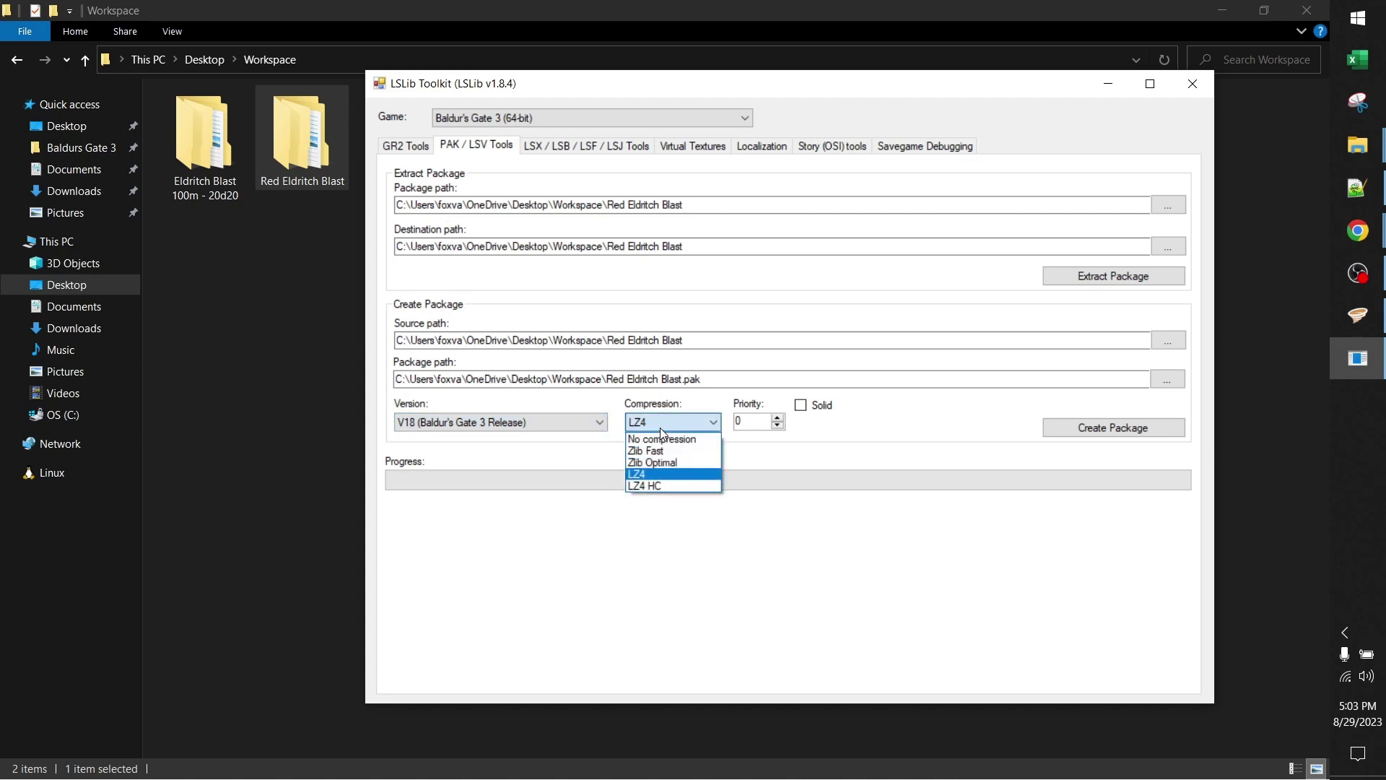
left_click(661, 429)
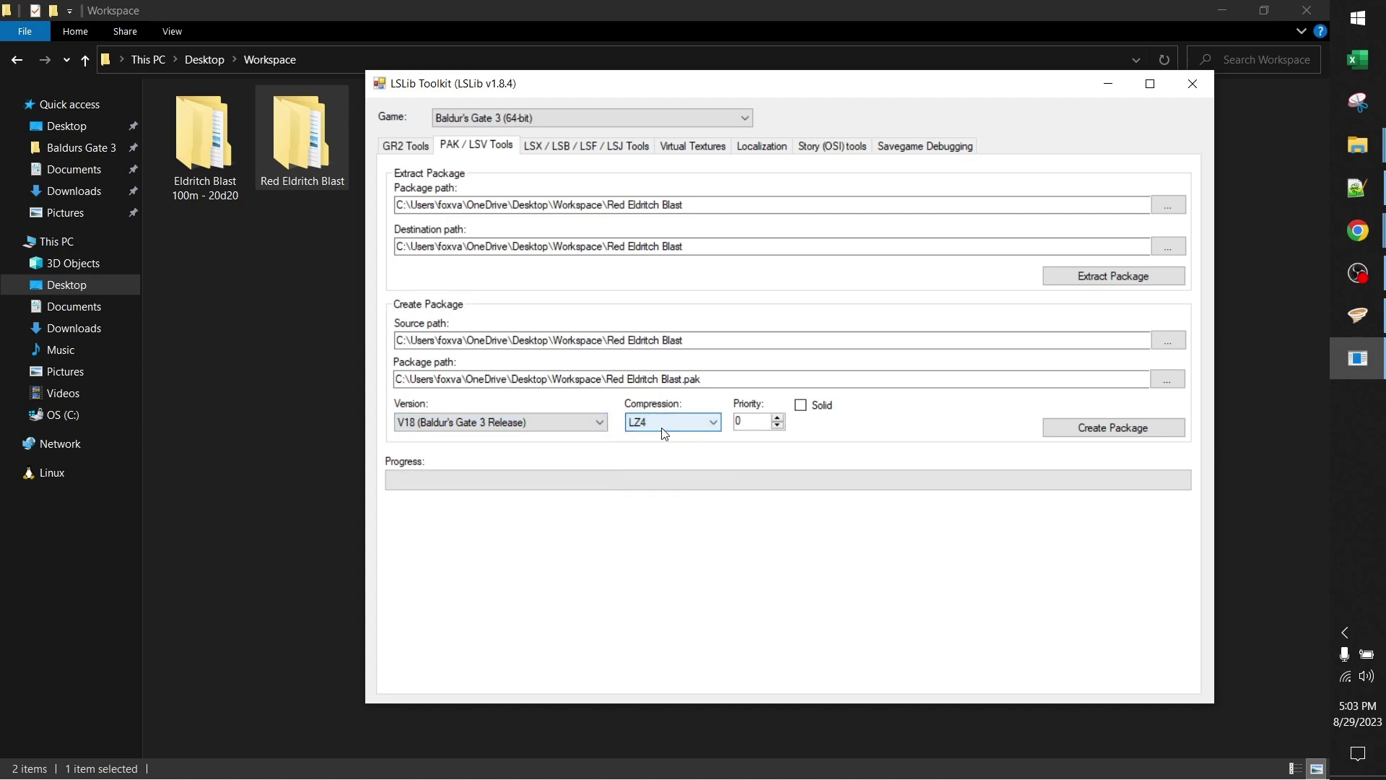
left_click(1122, 430)
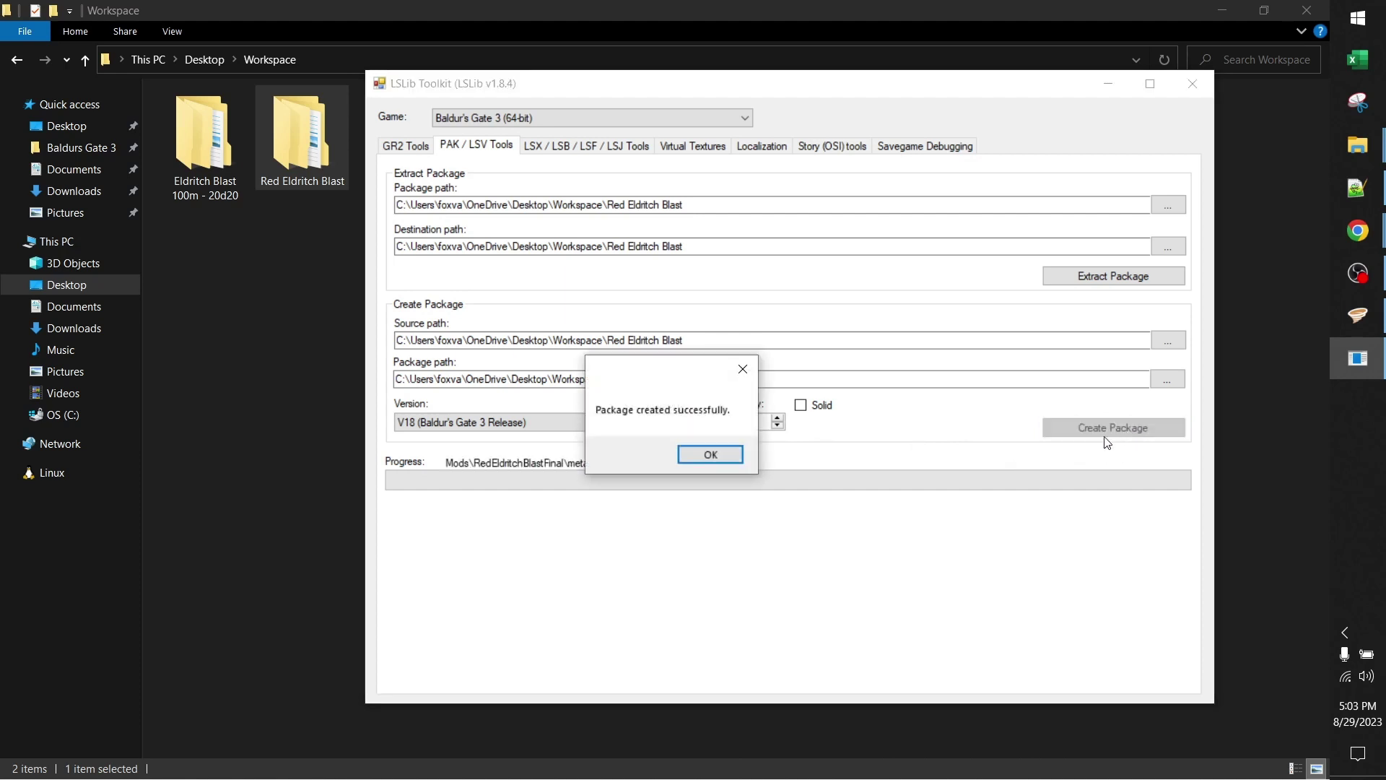
left_click(711, 454)
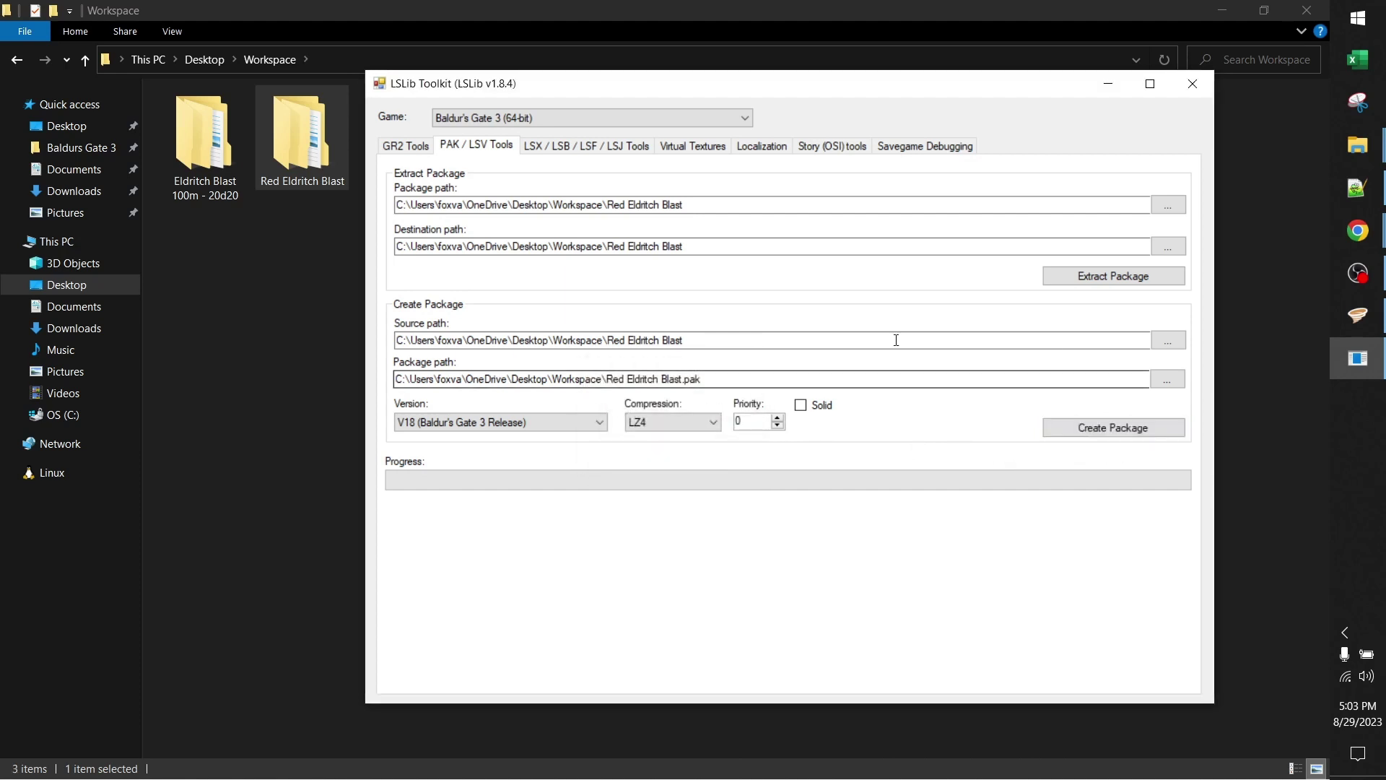
left_click(1193, 83)
Send Red Eldritch Blast.pak to a compressed zip folder, then switch to Vortex.
left_click(570, 223)
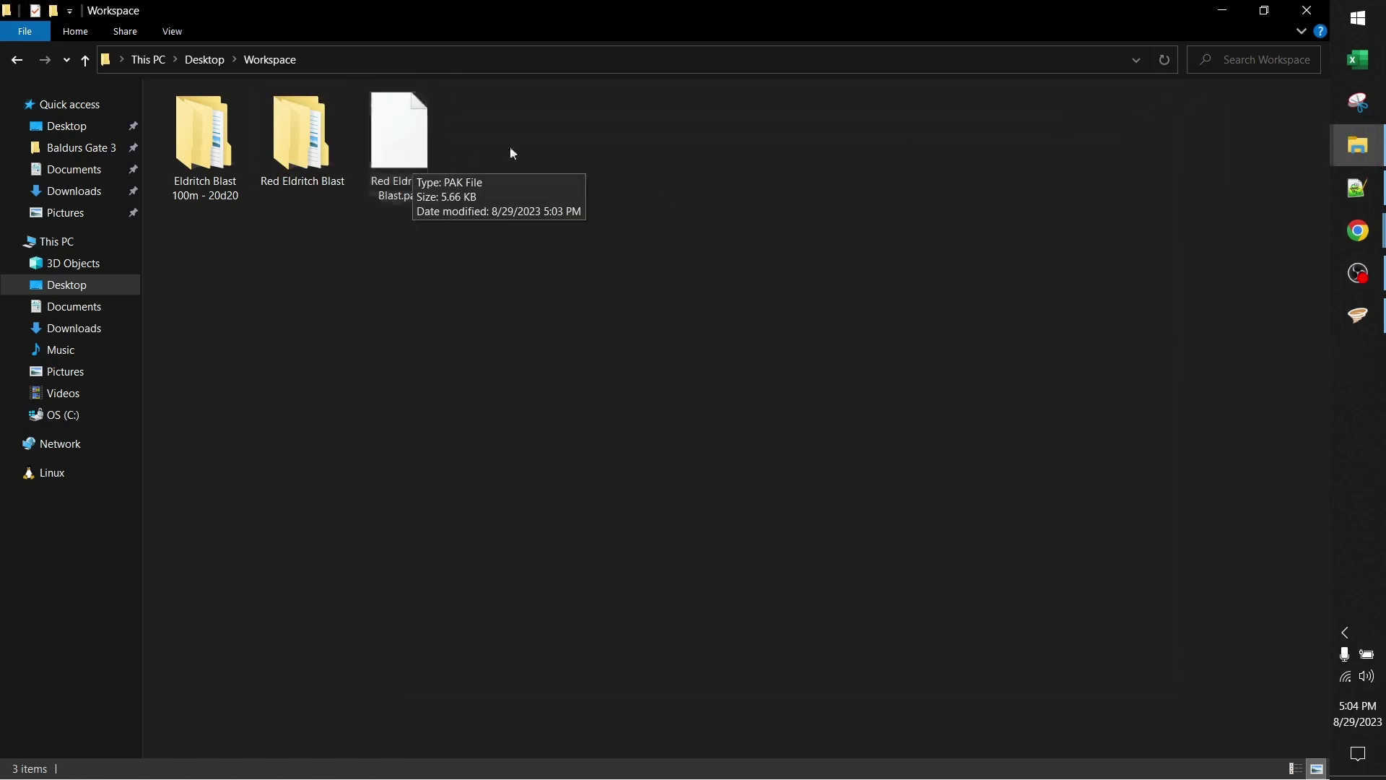
right_click(420, 155)
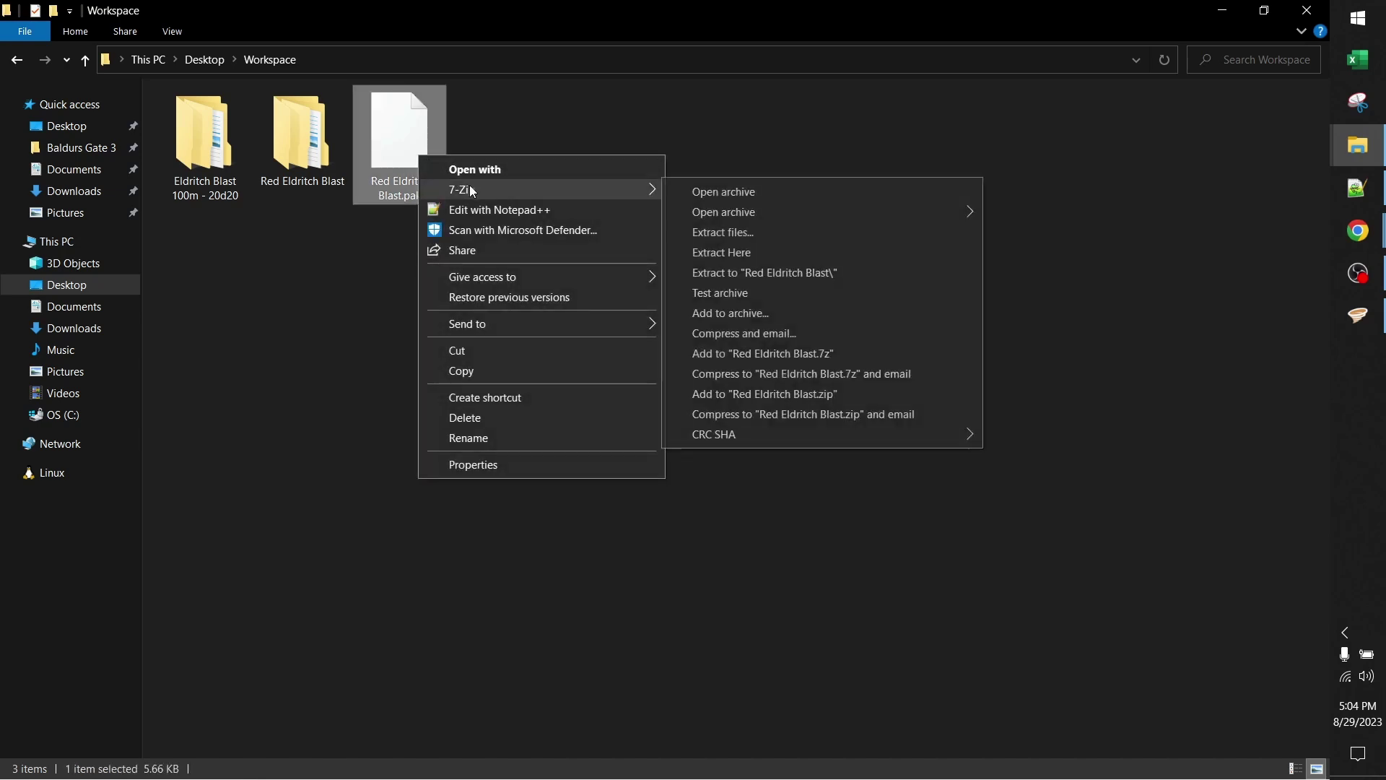
mouse_move(505, 327)
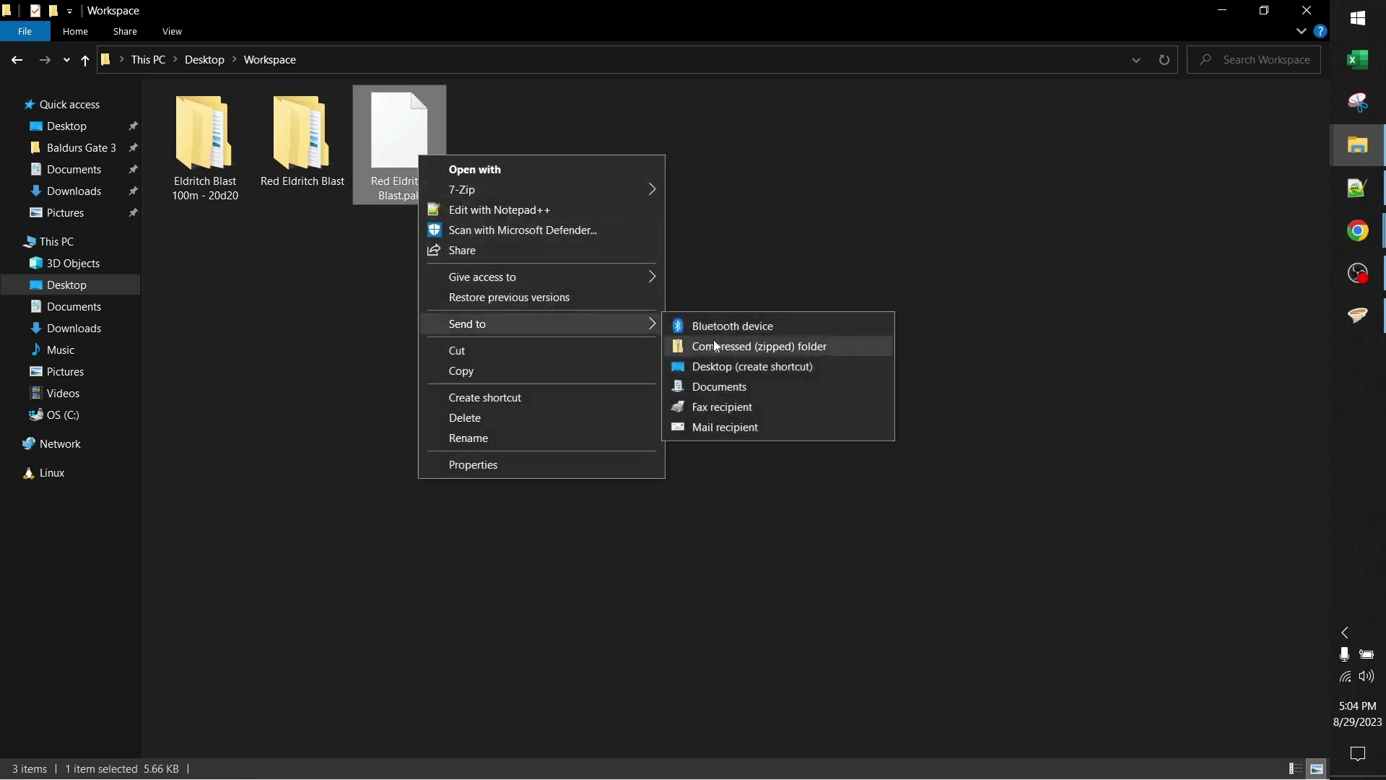
left_click(718, 345)
left_click(560, 190)
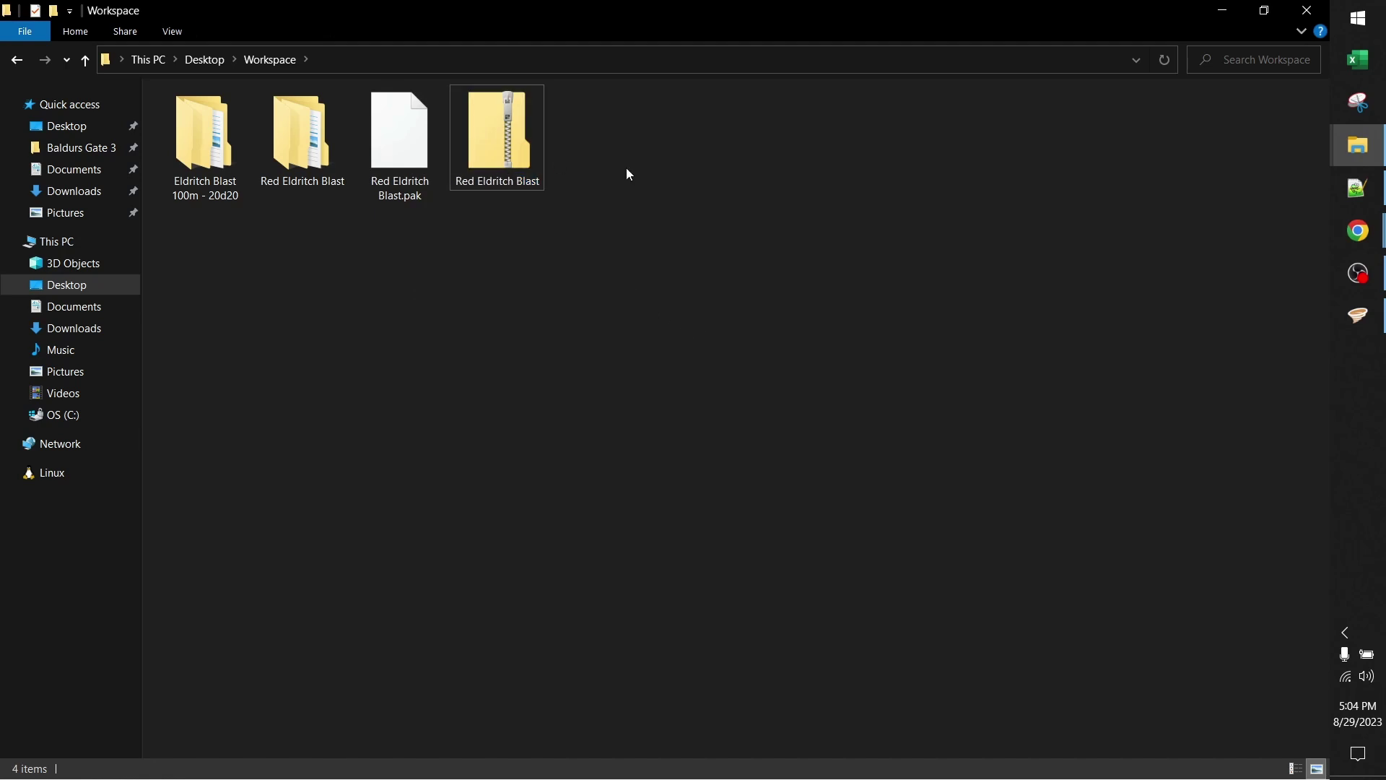
left_click(1358, 315)
Drag Red Eldritch Blast.zip from Explorer into Vortex's Downloads, then maximize Vortex.
double_click(783, 20)
left_click(430, 372)
left_click_drag(481, 161, 859, 722)
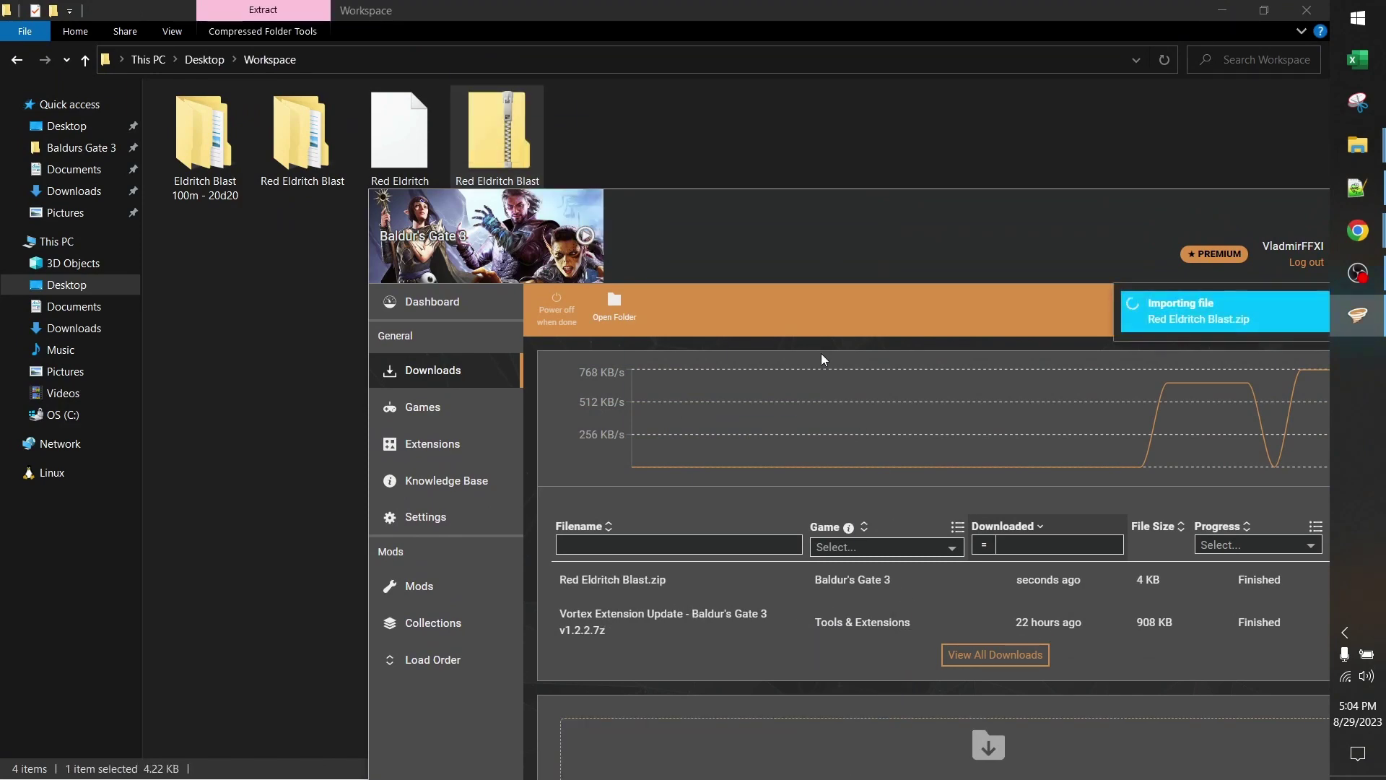
left_click_drag(837, 235, 784, 62)
double_click(783, 62)
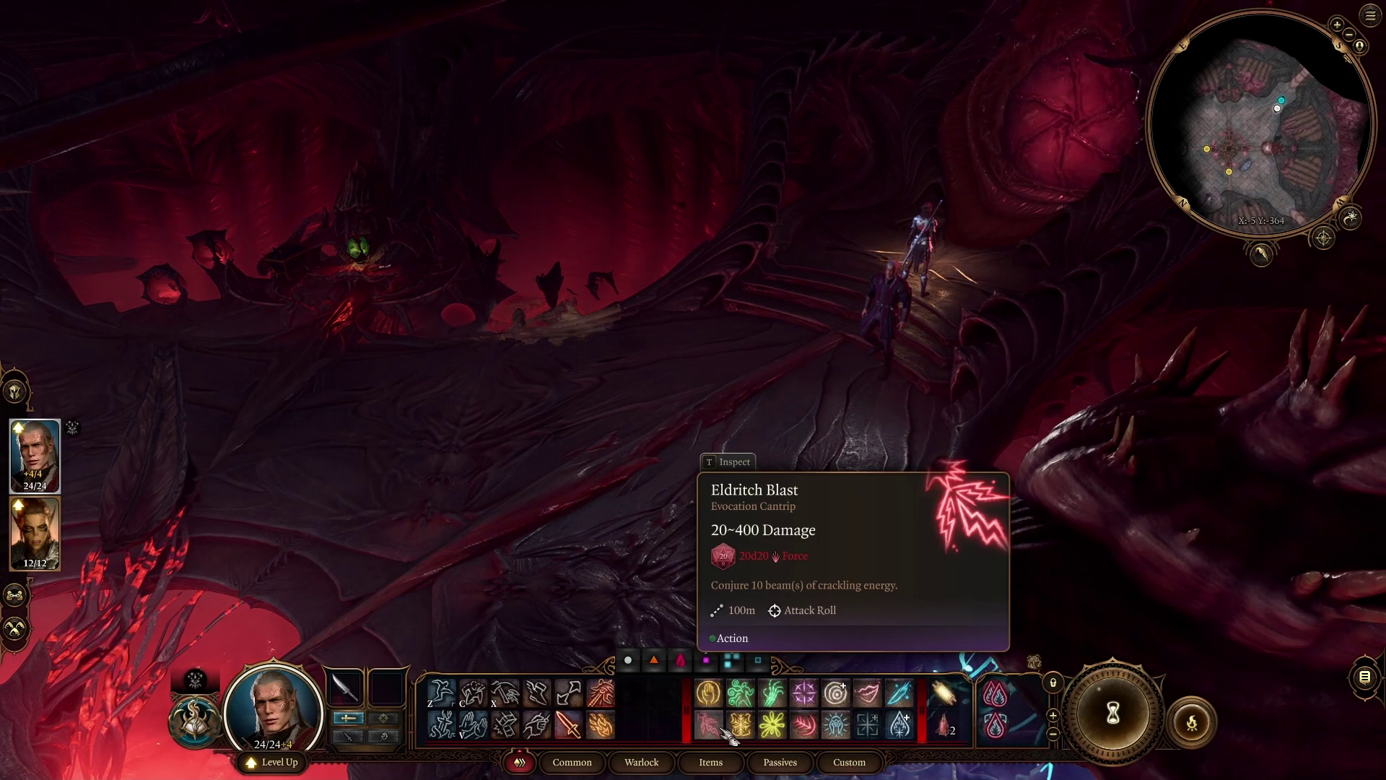
Aim six beams of the modded Eldritch Blast at spots across the floor.
left_click(709, 724)
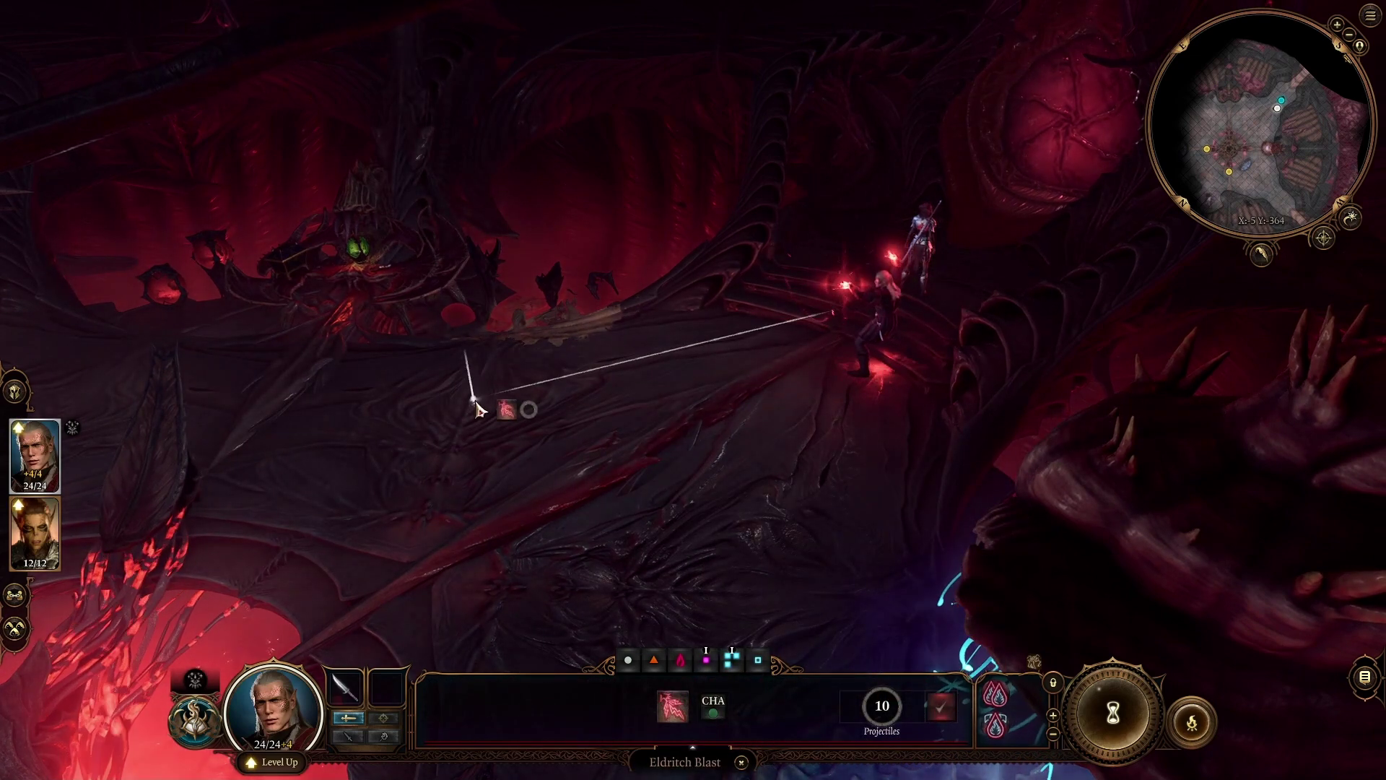
left_click(446, 376)
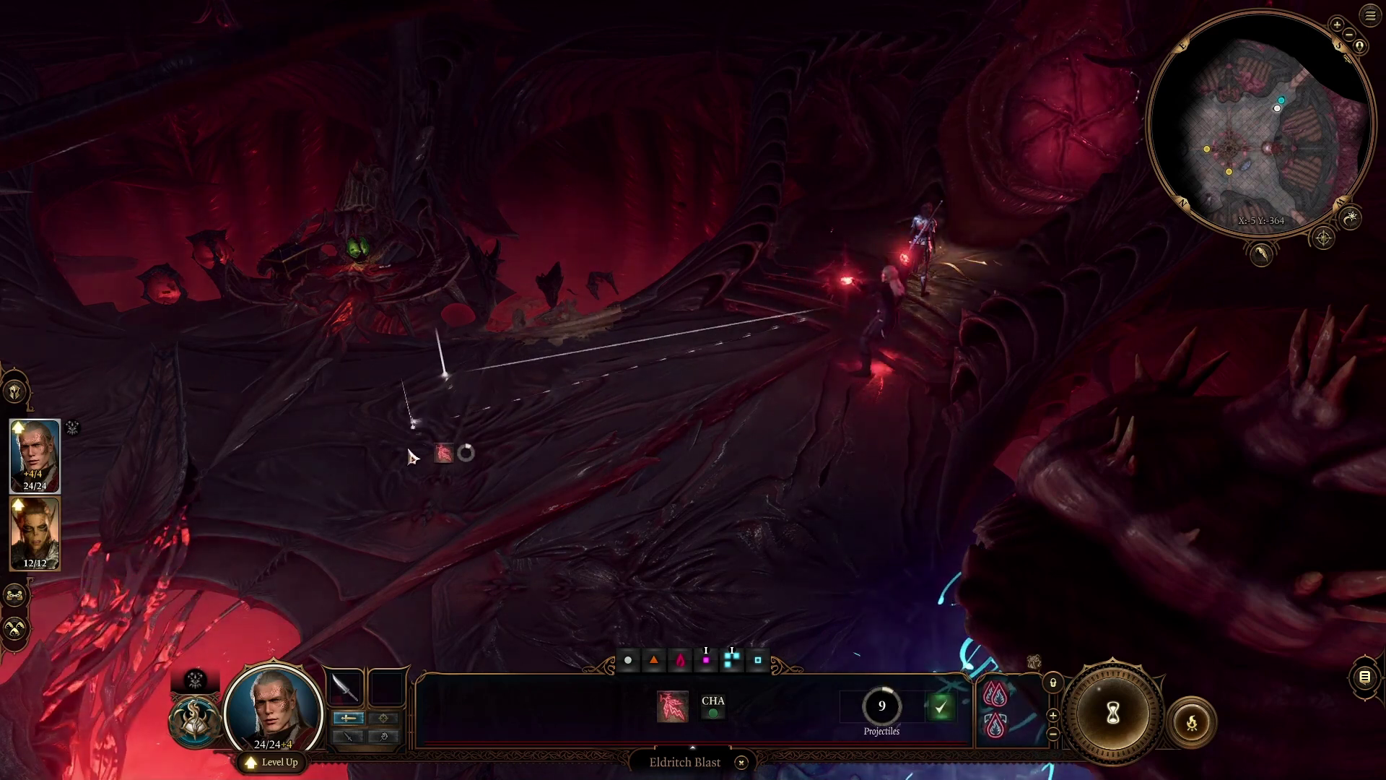
left_click(405, 447)
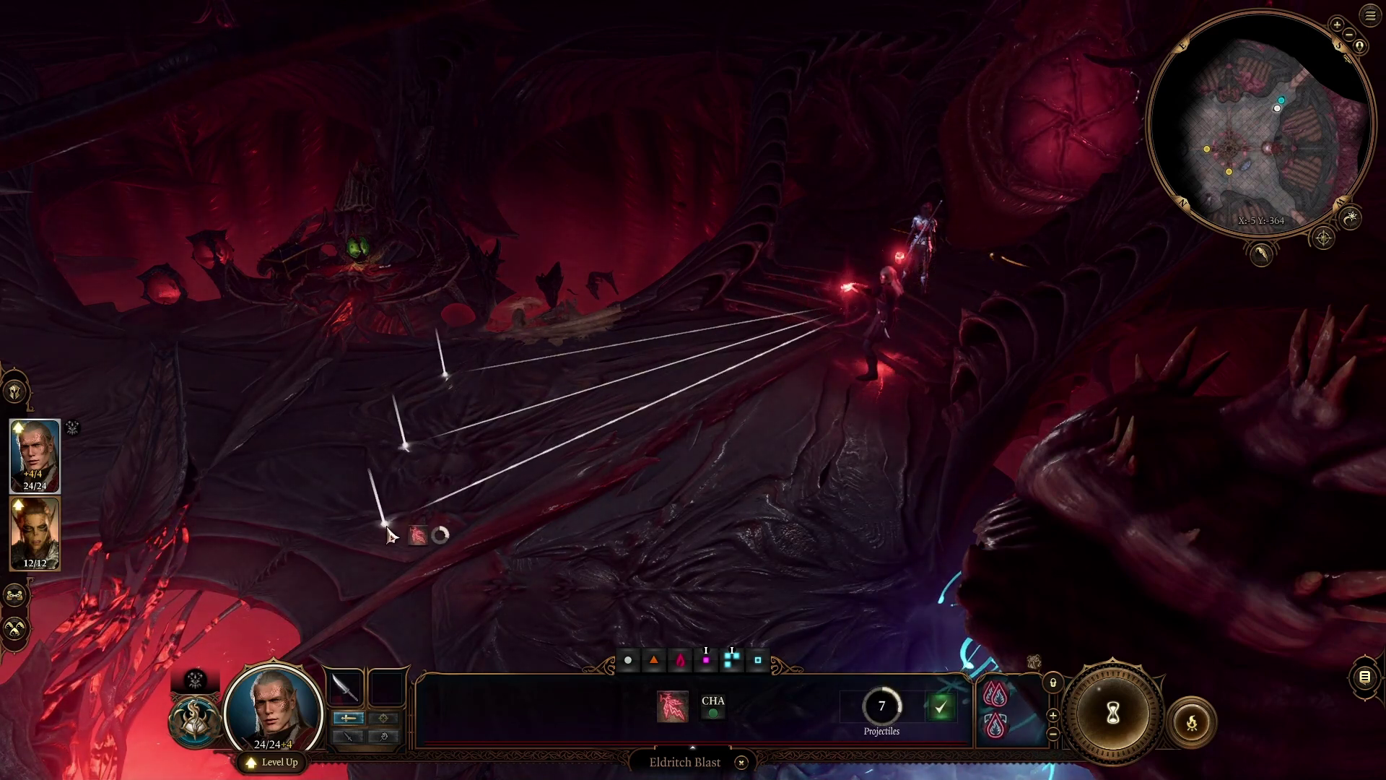
left_click(386, 526)
scroll(416, 542, "up", 3)
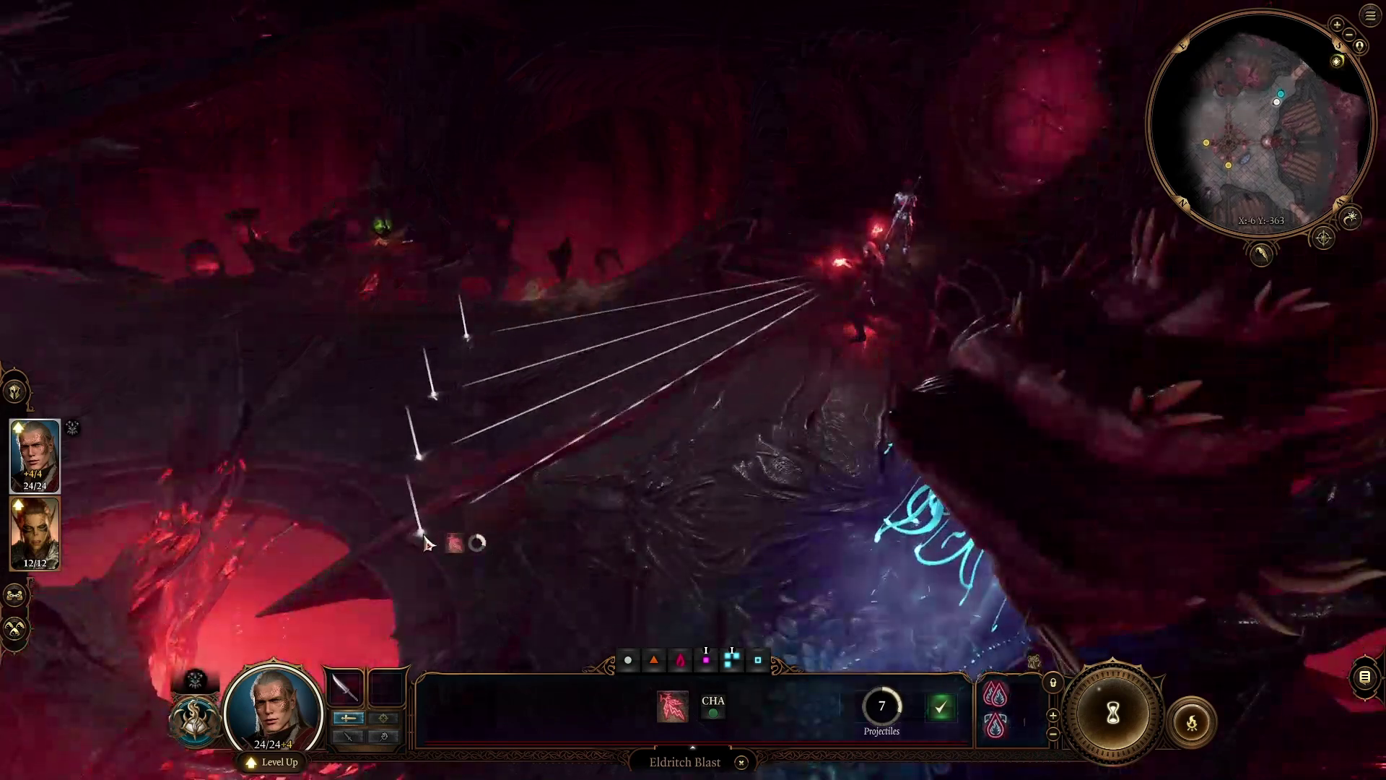
left_click(434, 540)
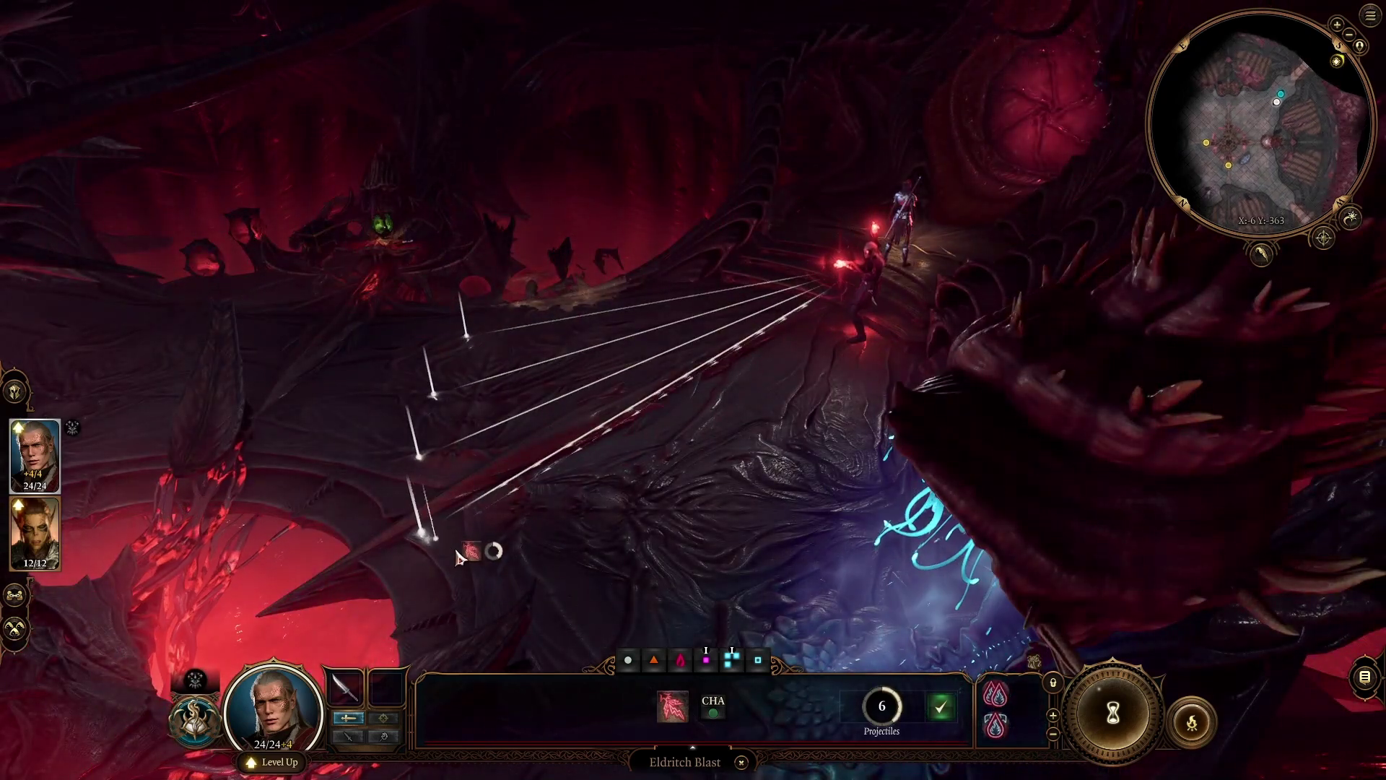
left_click(514, 585)
left_click(675, 612)
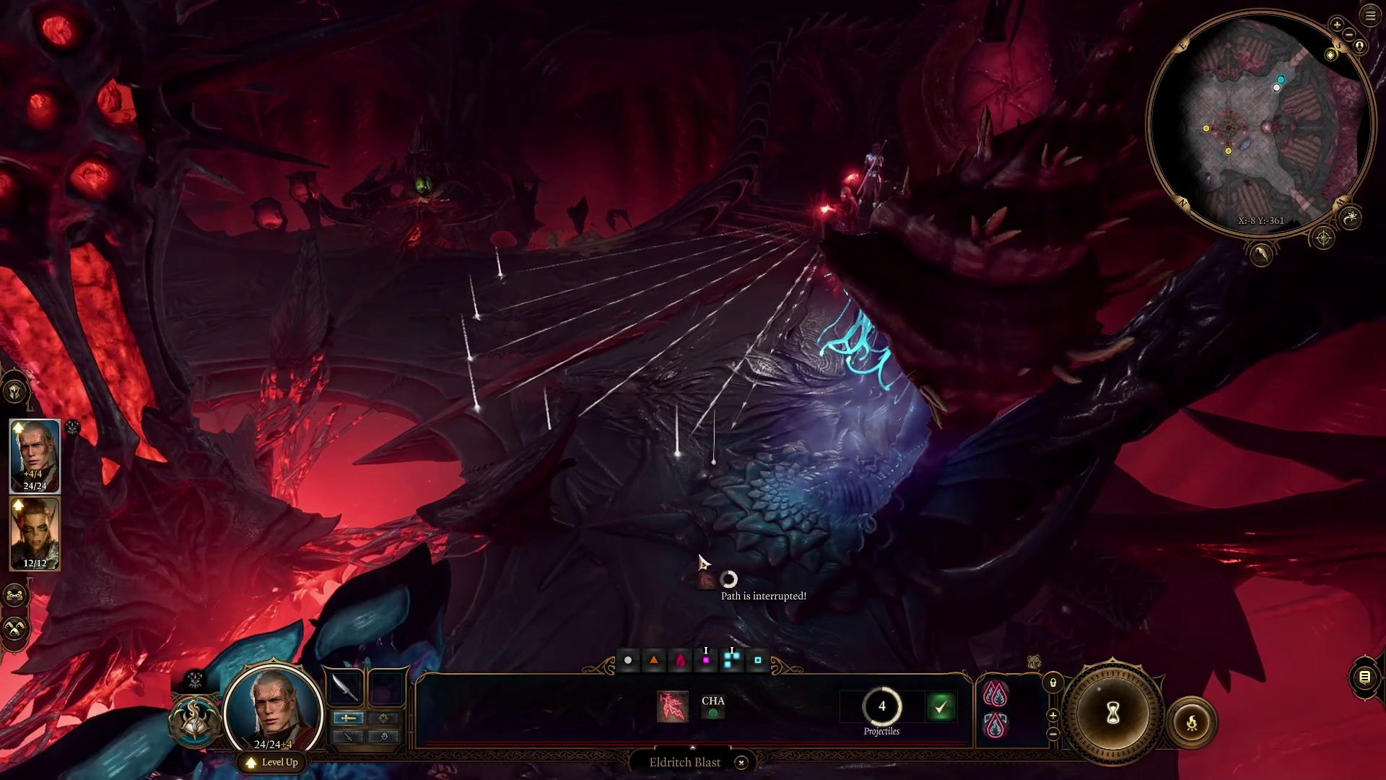
Send a beam at the dragon, release the red blast, and rotate the camera.
left_click(830, 534)
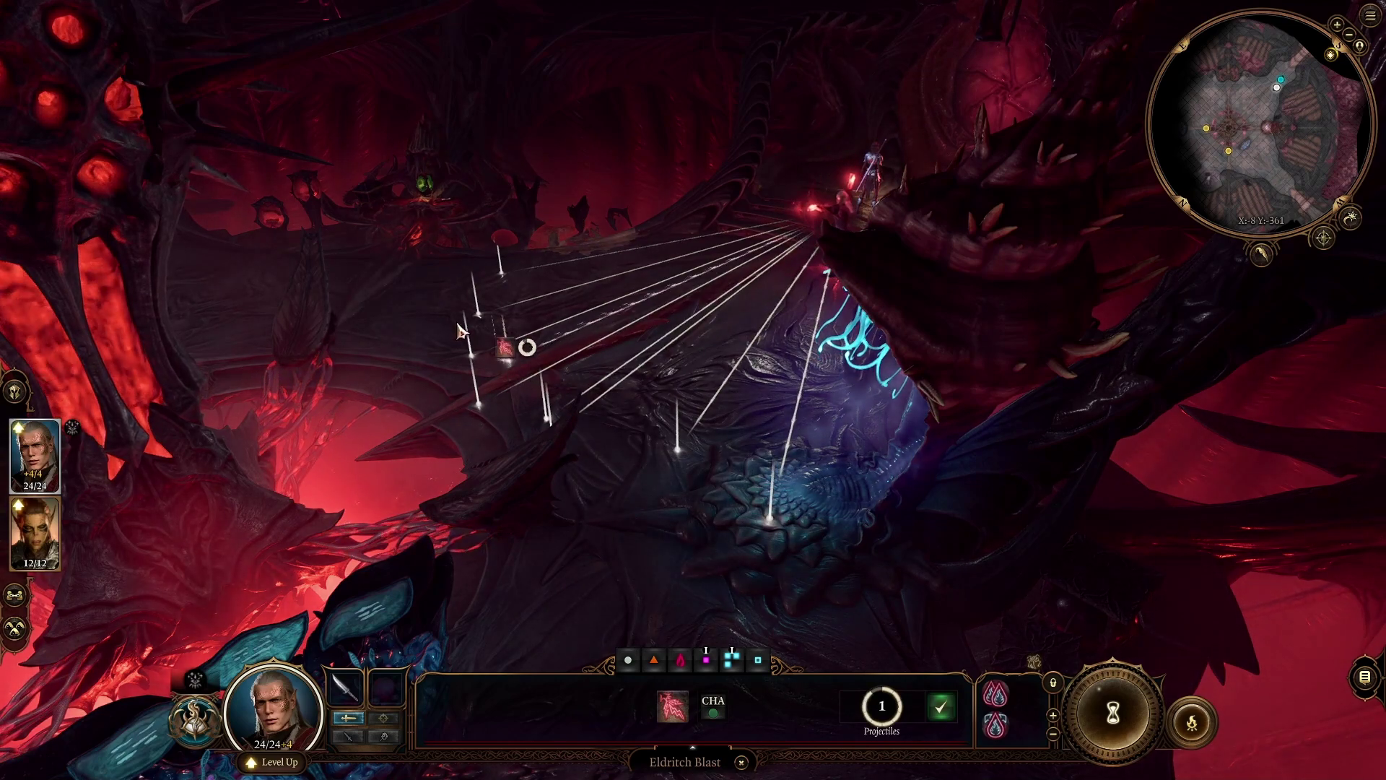
left_click(434, 329)
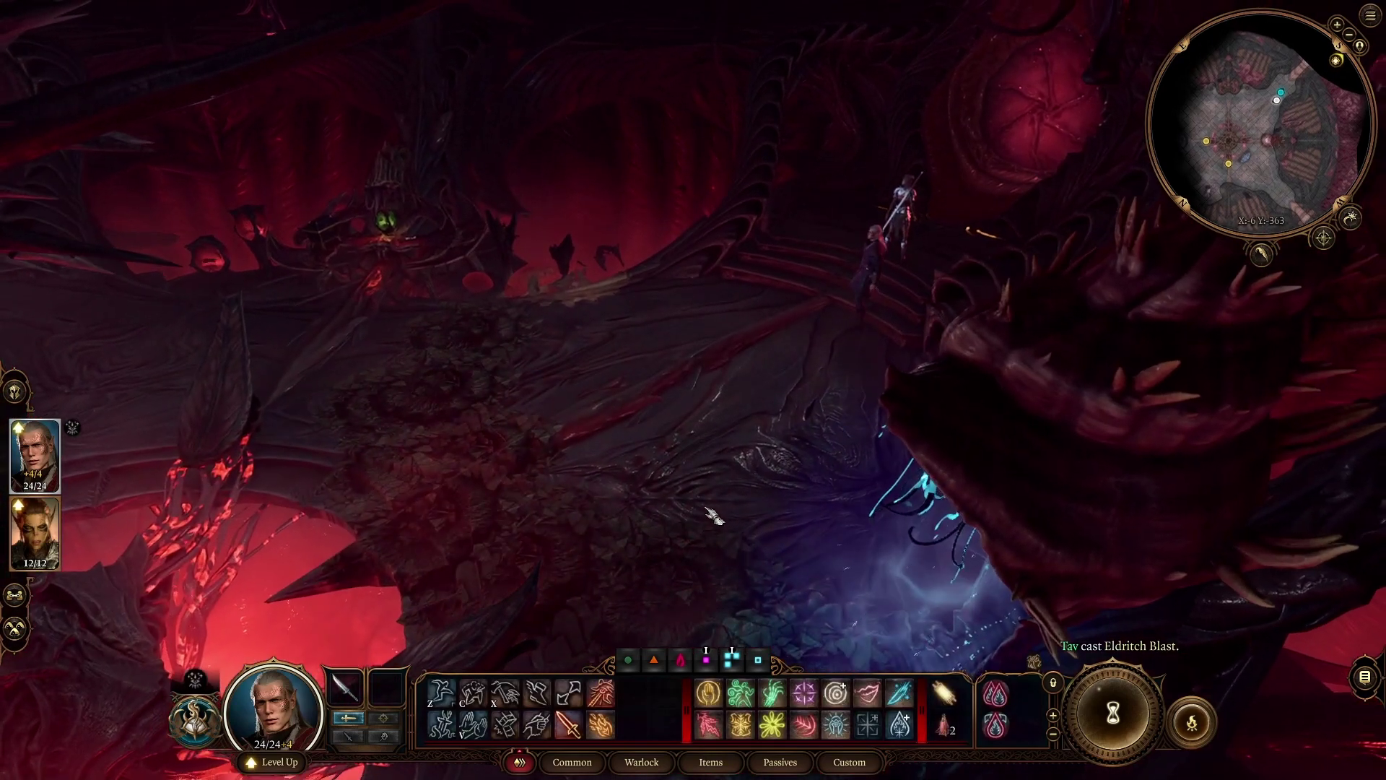
key("q")
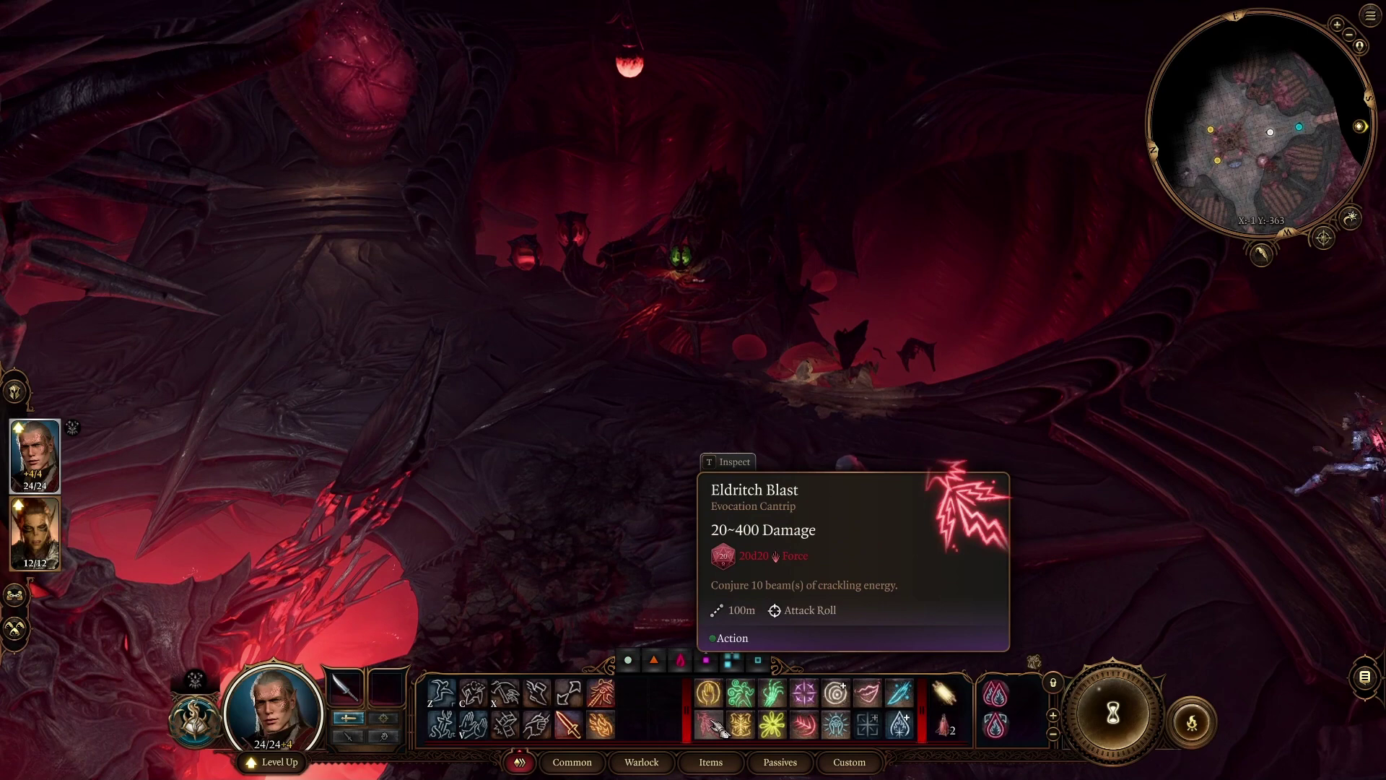
Assign a new Eldritch Blast's beams to the brain jars, the reliquary and the hanging brine bulb.
left_click(708, 724)
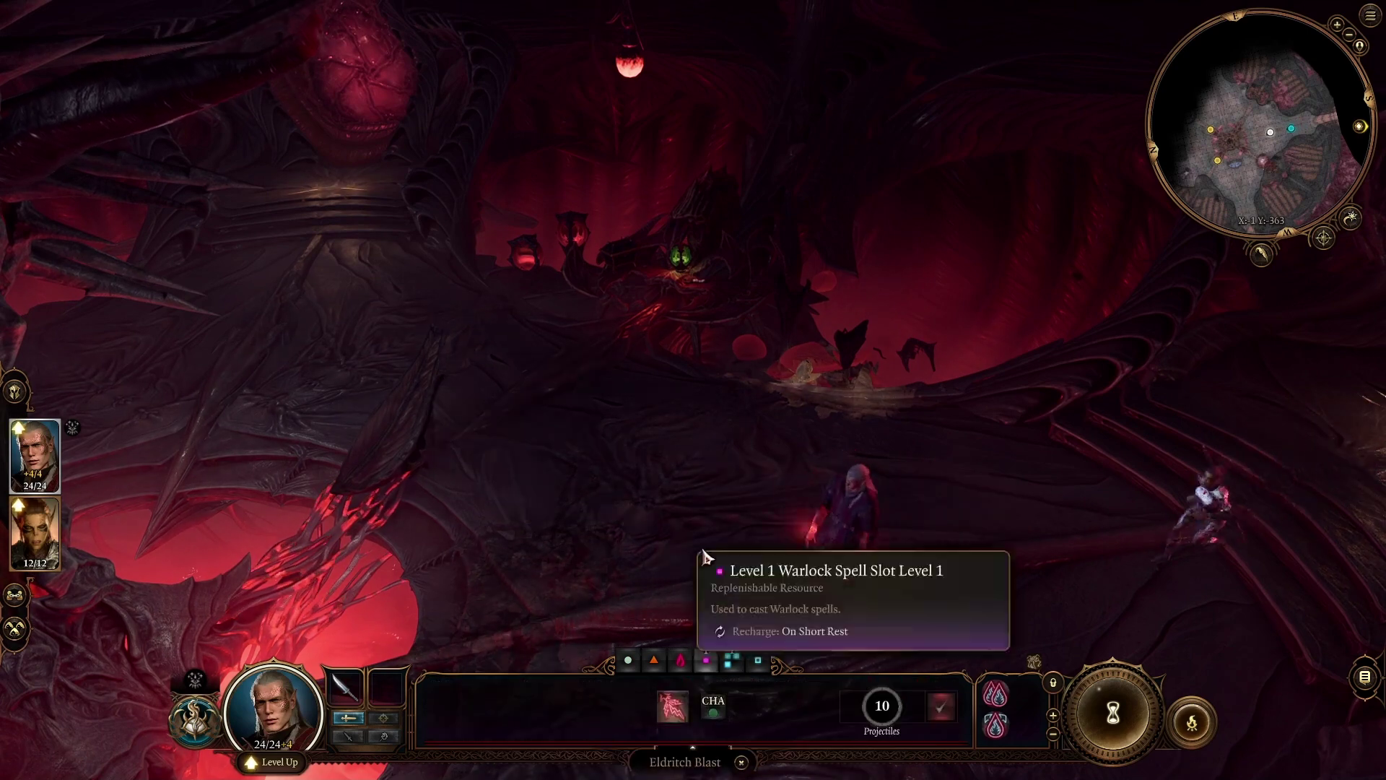
left_click(571, 233)
left_click(619, 254)
left_click(525, 258)
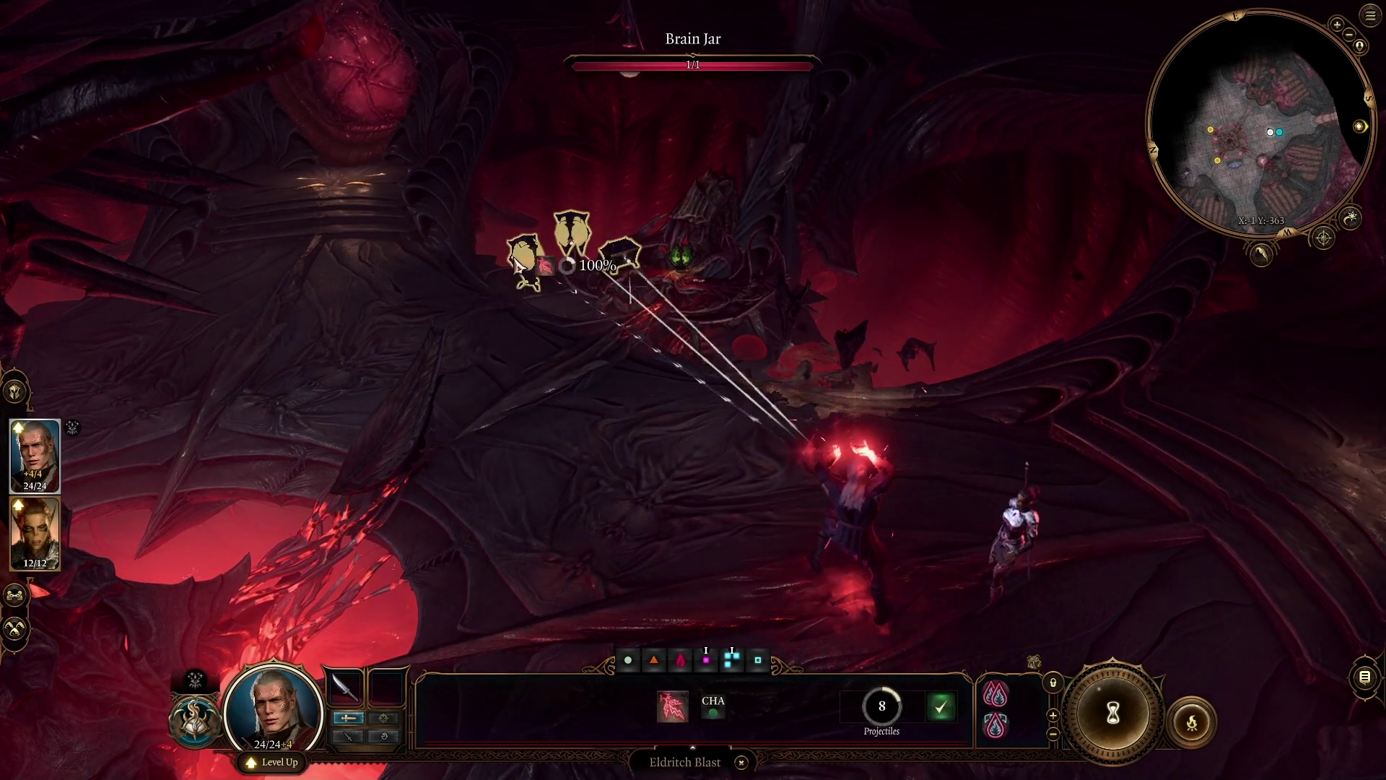
left_click(616, 90)
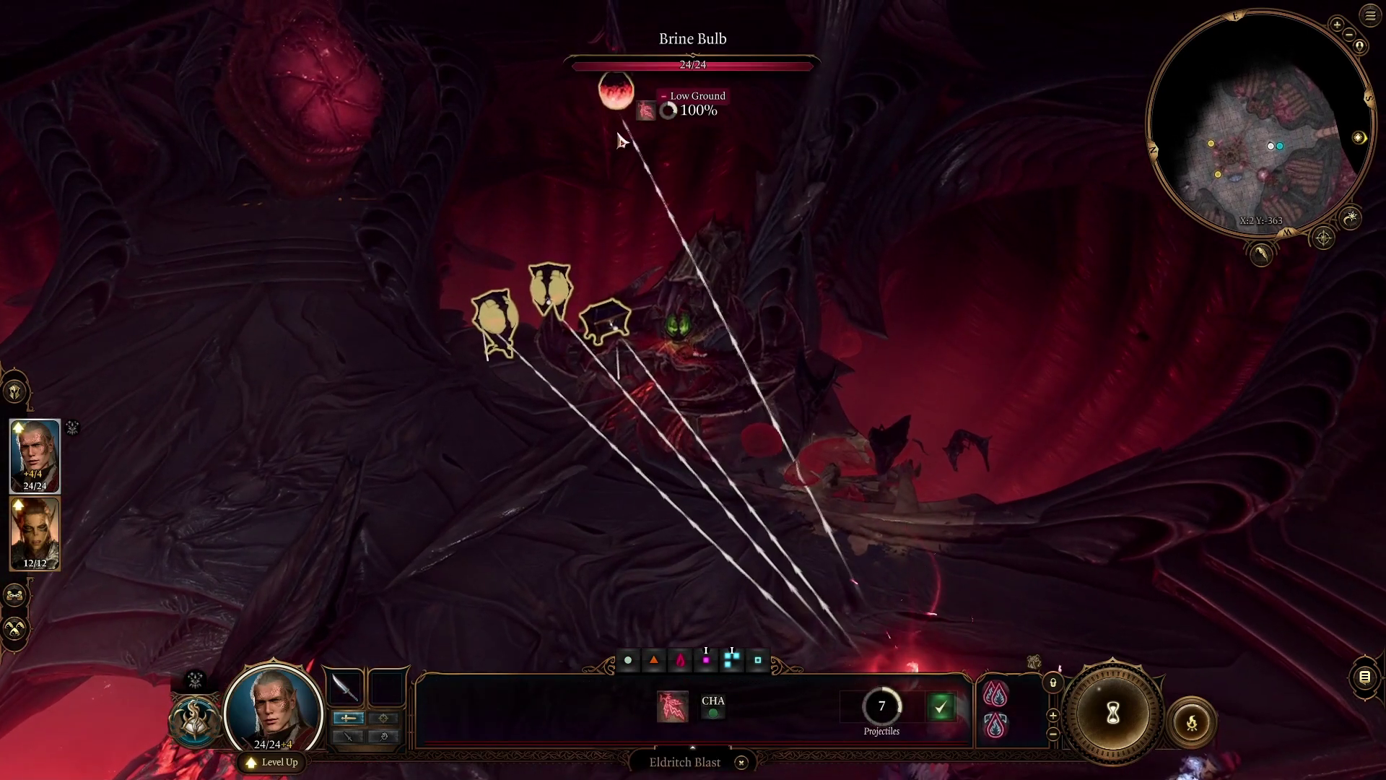
left_click(623, 333)
left_click(610, 324)
left_click(488, 336)
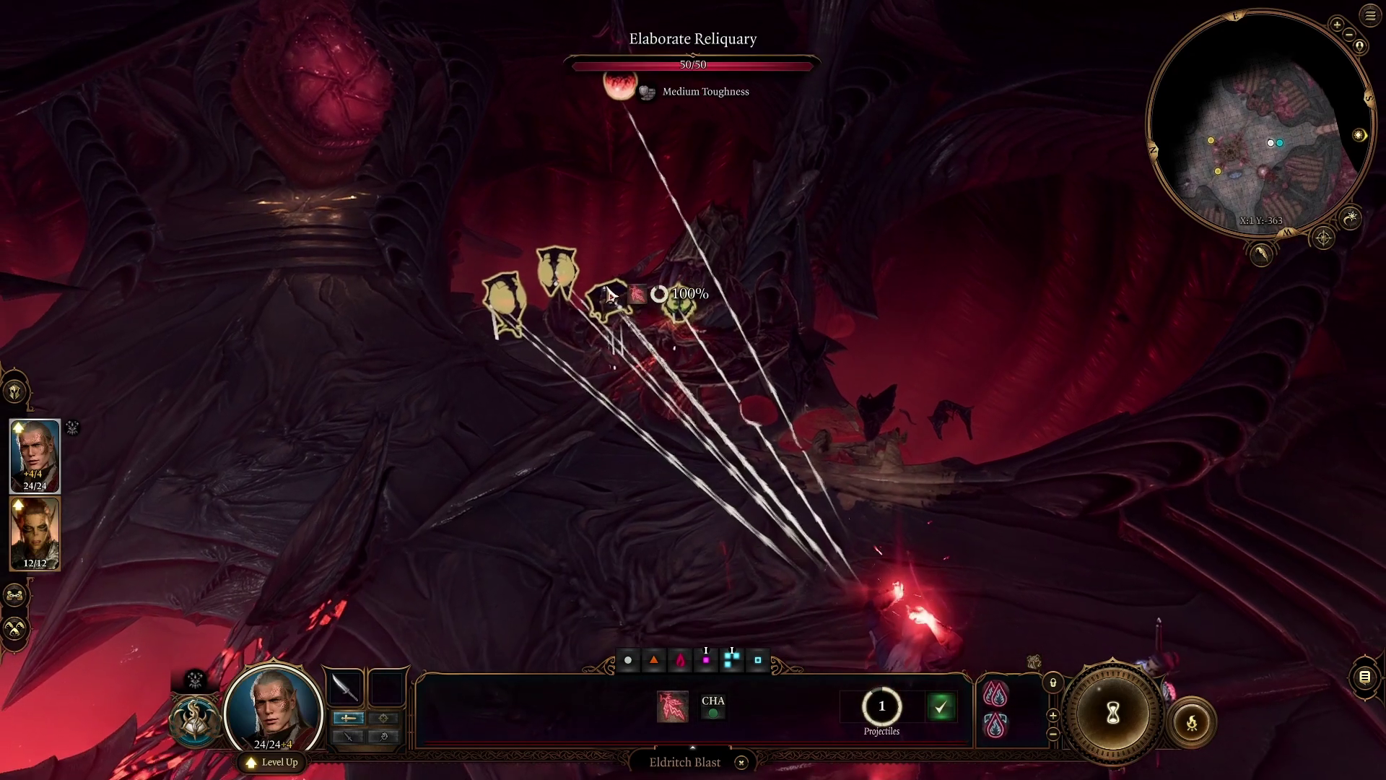
right_click(663, 307)
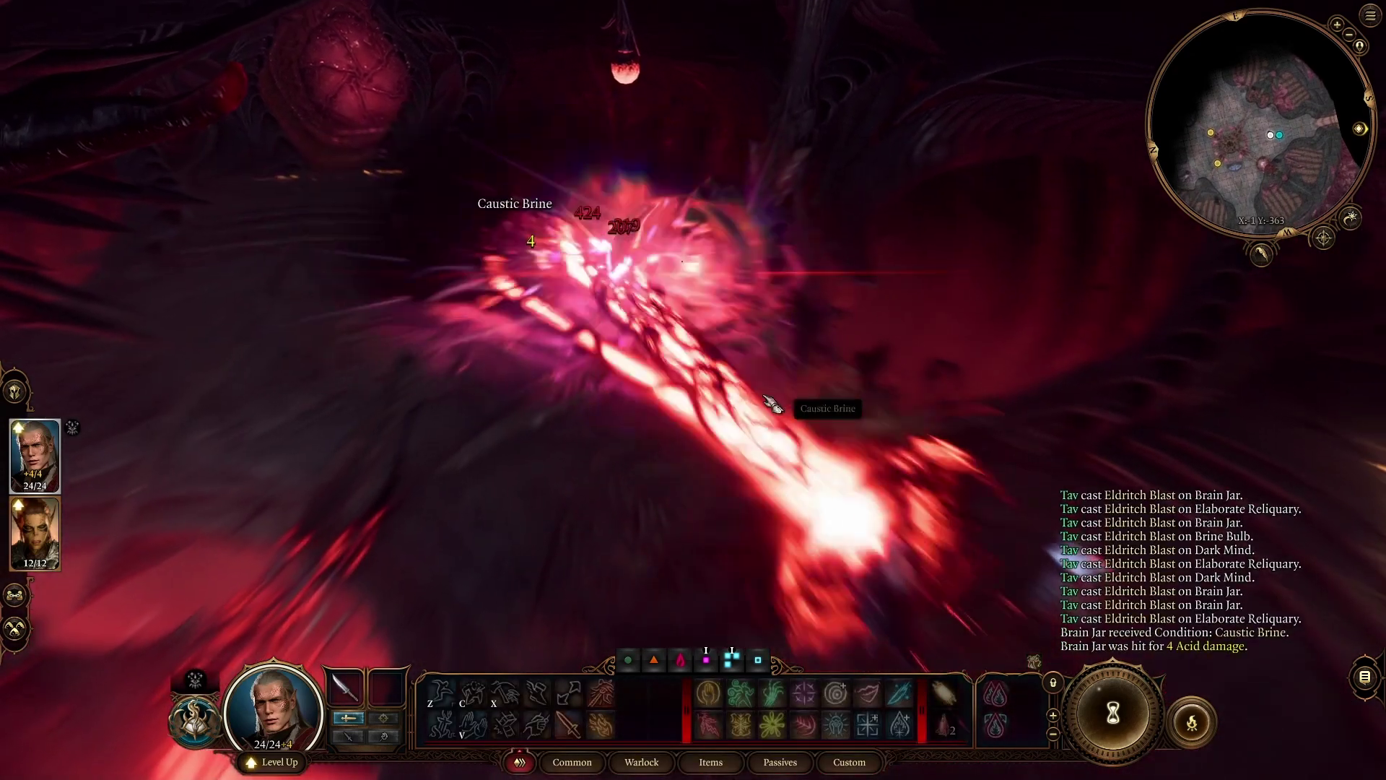